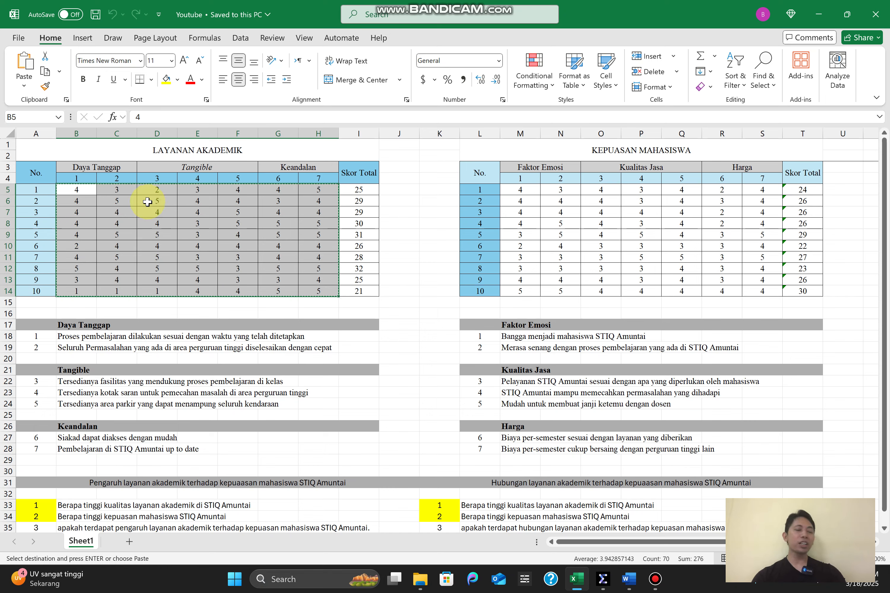
Examine the Layanan Akademik and Kepuasan Mahasiswa score tables, the respondent numbers and the Daya Tanggap statements.
{"action": "left_click", "coordinate": [175, 149]}
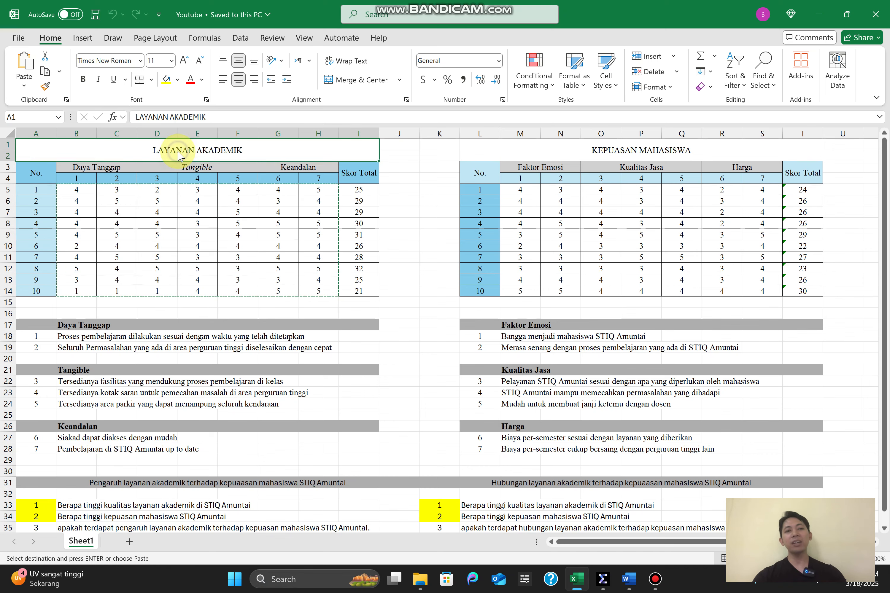
{"action": "right_click", "coordinate": [177, 152]}
{"action": "left_click", "coordinate": [149, 150]}
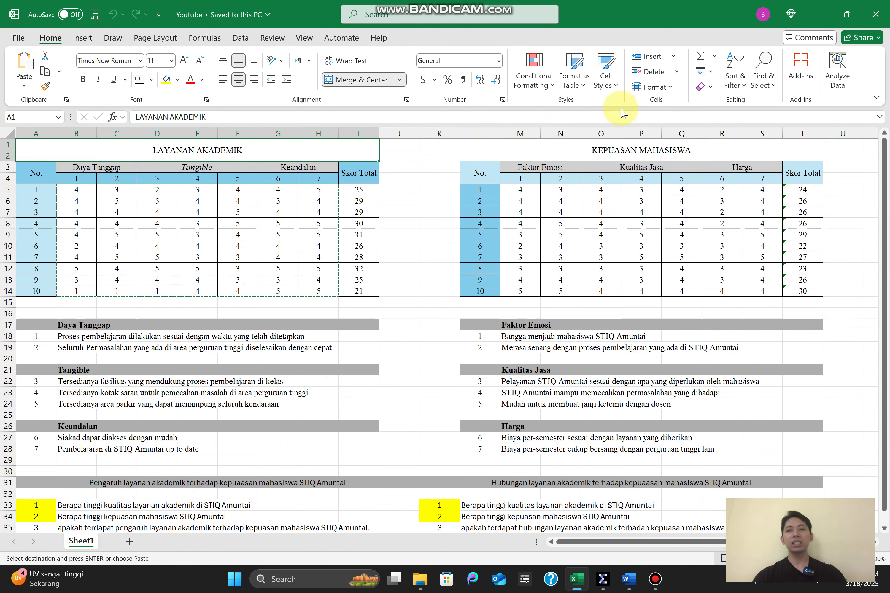
{"action": "left_click", "coordinate": [611, 152]}
{"action": "left_click", "coordinate": [206, 146]}
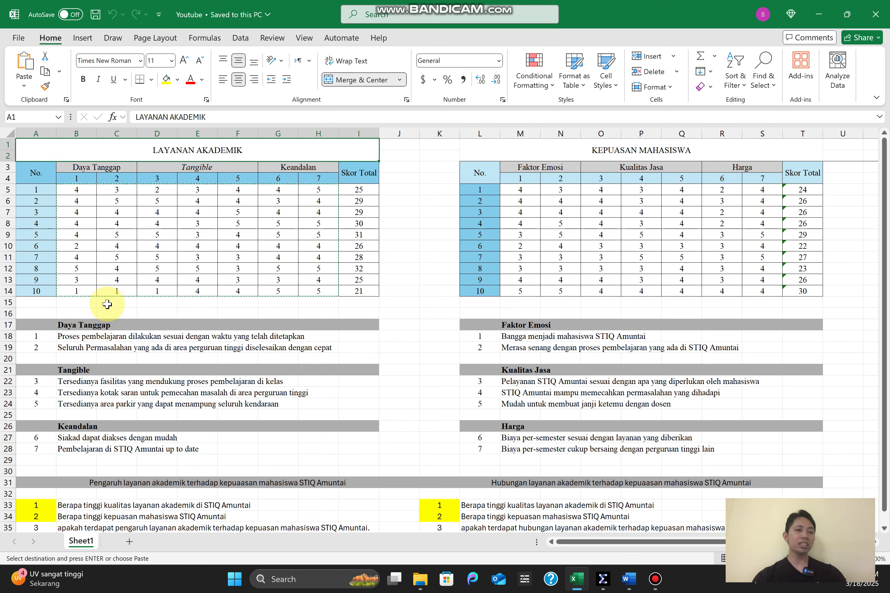
{"action": "left_click", "coordinate": [89, 324]}
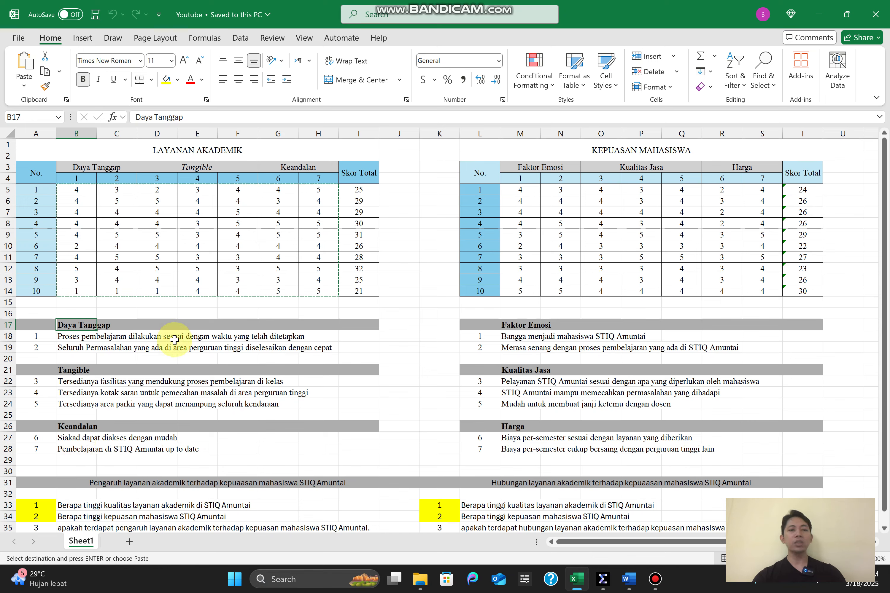
{"action": "left_click_drag", "start_coordinate": [44, 190], "coordinate": [38, 292]}
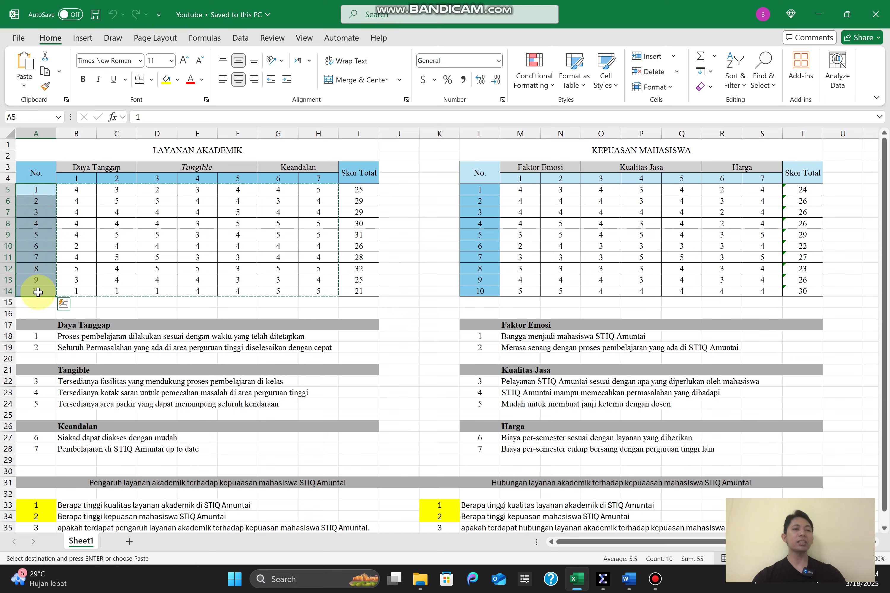
{"action": "left_click", "coordinate": [74, 188]}
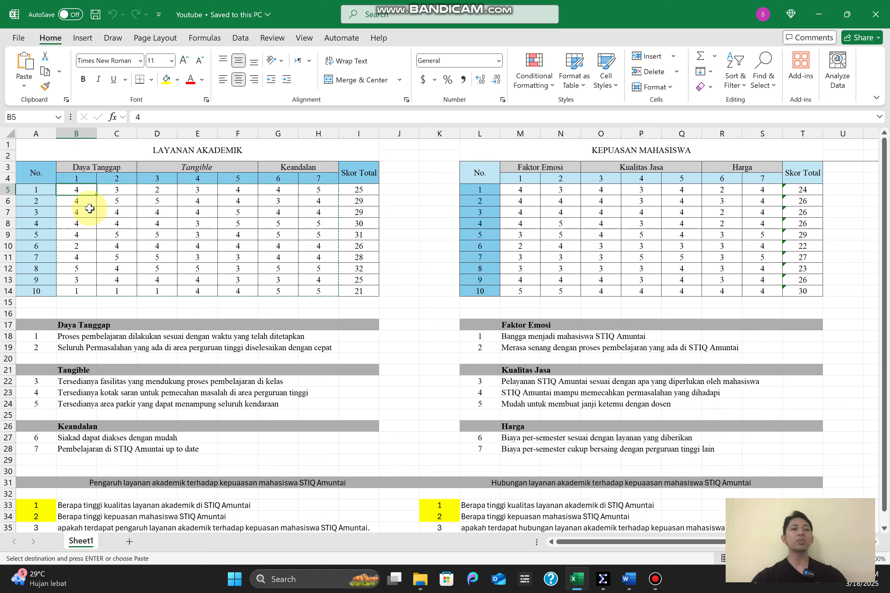
{"action": "left_click", "coordinate": [71, 200]}
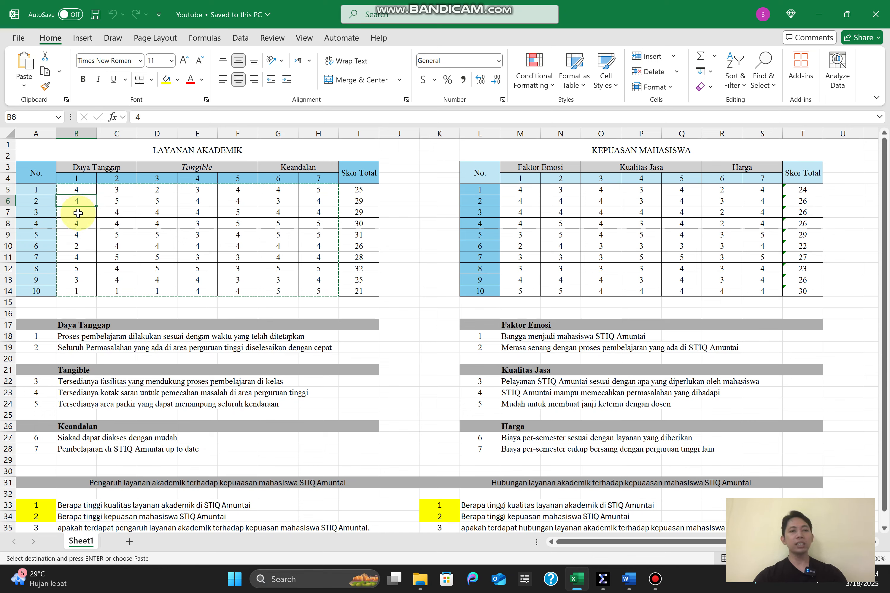
{"action": "left_click", "coordinate": [78, 247]}
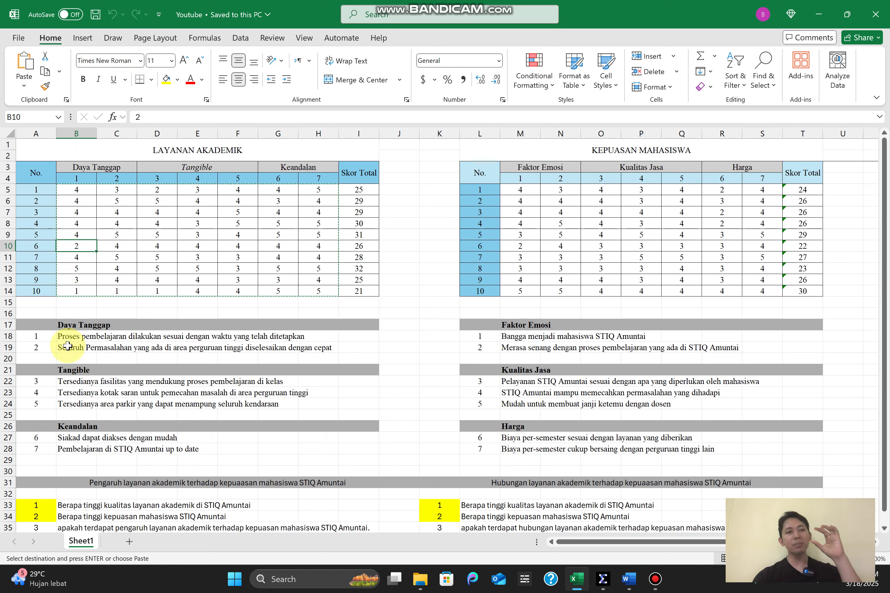
{"action": "left_click", "coordinate": [68, 336]}
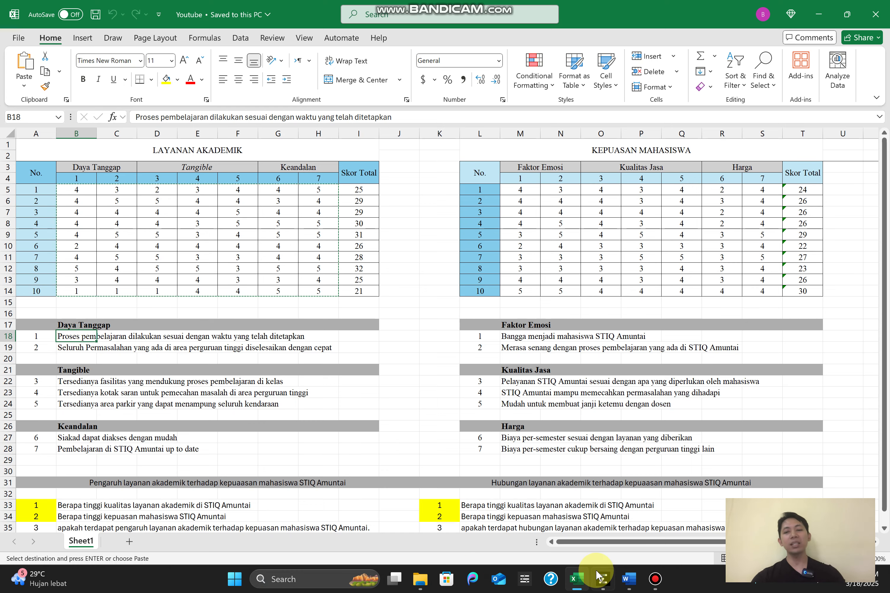
Switch to SPSS Statistics and define seven variables named S1, S2, S3, S4, S5, S6 and S7.
{"action": "mouse_move", "coordinate": [603, 581]}
{"action": "left_click", "coordinate": [596, 525]}
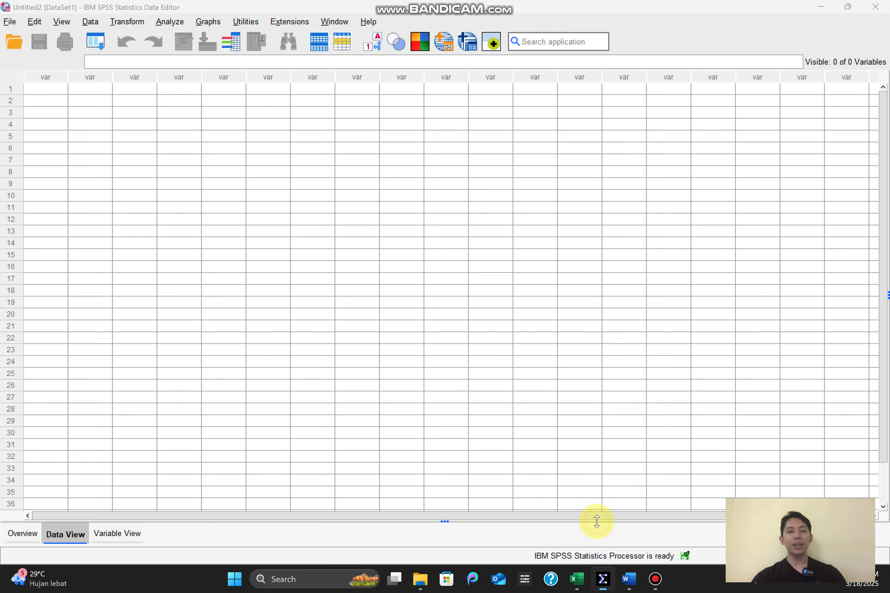
{"action": "left_click", "coordinate": [130, 536]}
{"action": "left_click", "coordinate": [57, 73]}
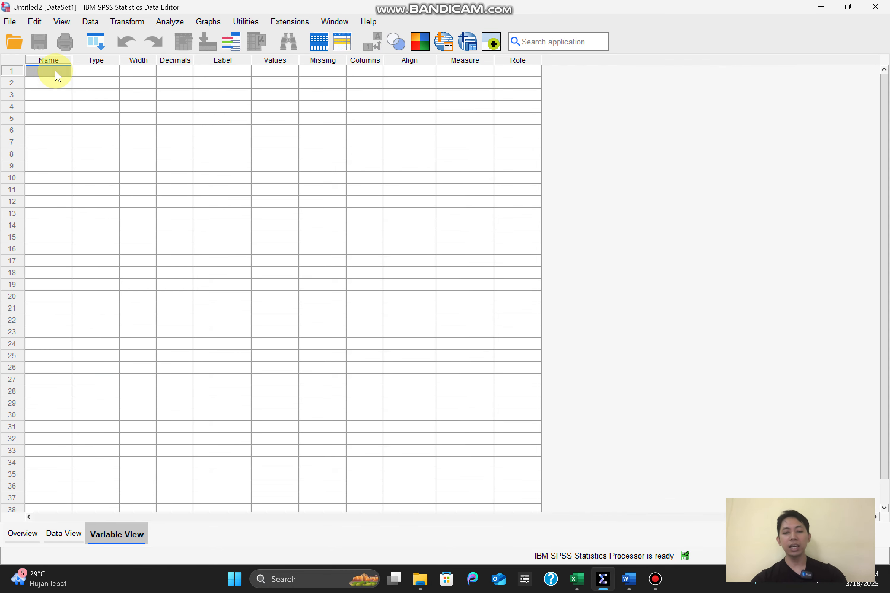
{"action": "type", "text": "S1"}
{"action": "key", "text": "Return"}
{"action": "type", "text": "S2"}
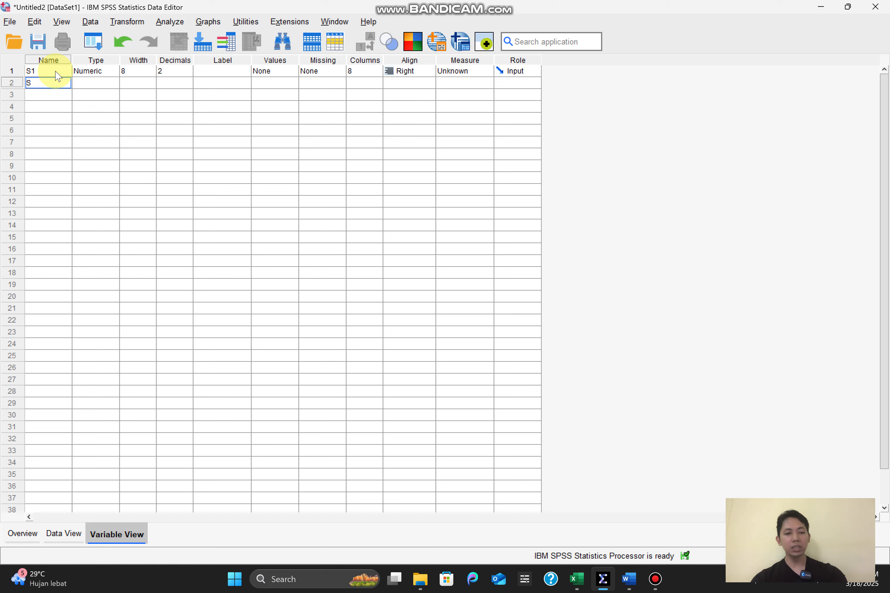
{"action": "key", "text": "Return"}
{"action": "type", "text": "S3"}
{"action": "key", "text": "Return"}
{"action": "type", "text": "S4"}
{"action": "key", "text": "Return"}
{"action": "type", "text": "S5"}
{"action": "key", "text": "Return"}
{"action": "type", "text": "S6"}
{"action": "key", "text": "Return"}
{"action": "type", "text": "S"}
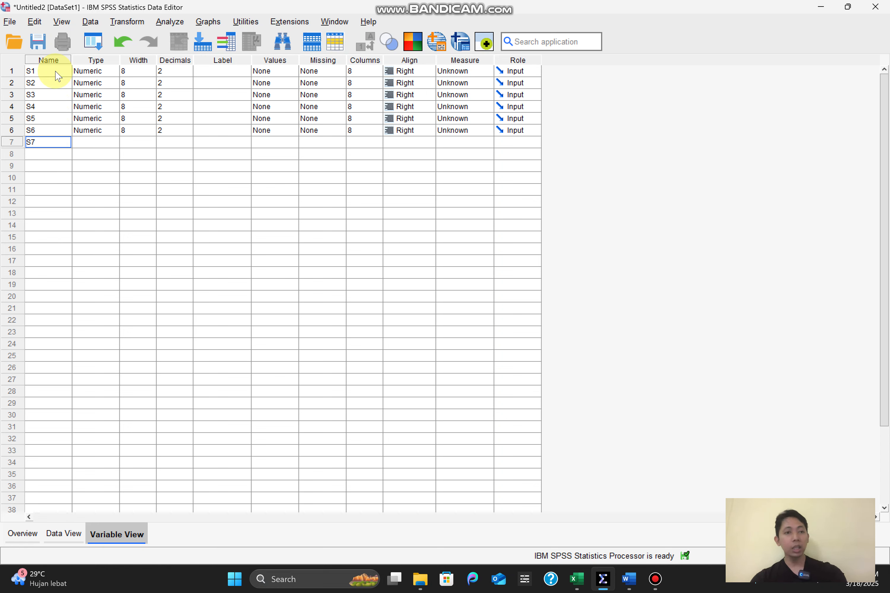
{"action": "type", "text": "7"}
{"action": "key", "text": "Tab"}
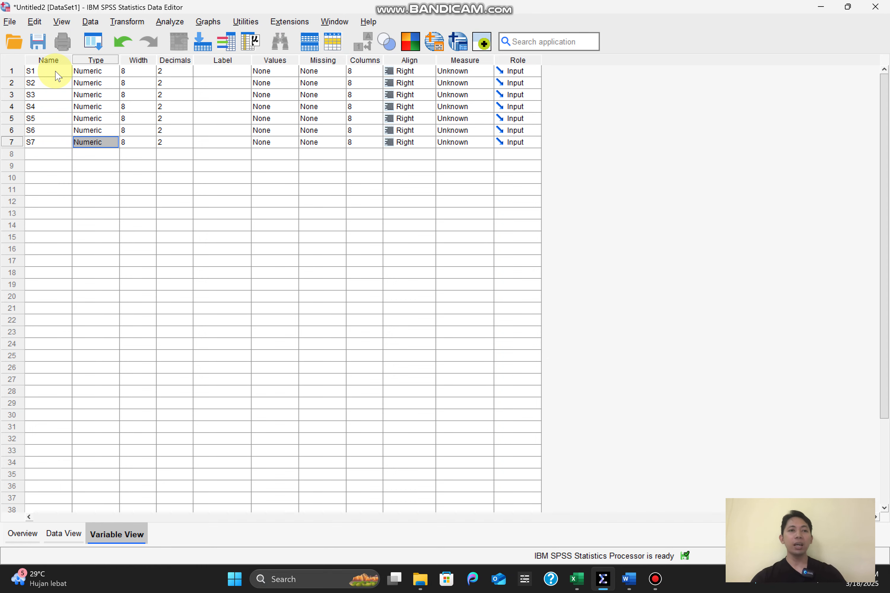
Start the value labels of variable S1 by labelling value 1 as "Sangat Tidak Setuju".
{"action": "mouse_move", "coordinate": [575, 582]}
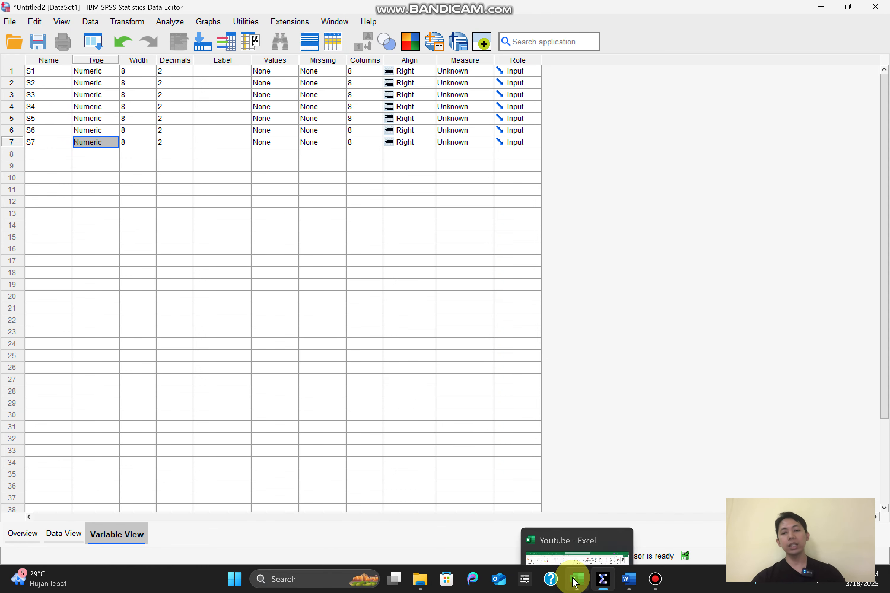
{"action": "mouse_move", "coordinate": [574, 543]}
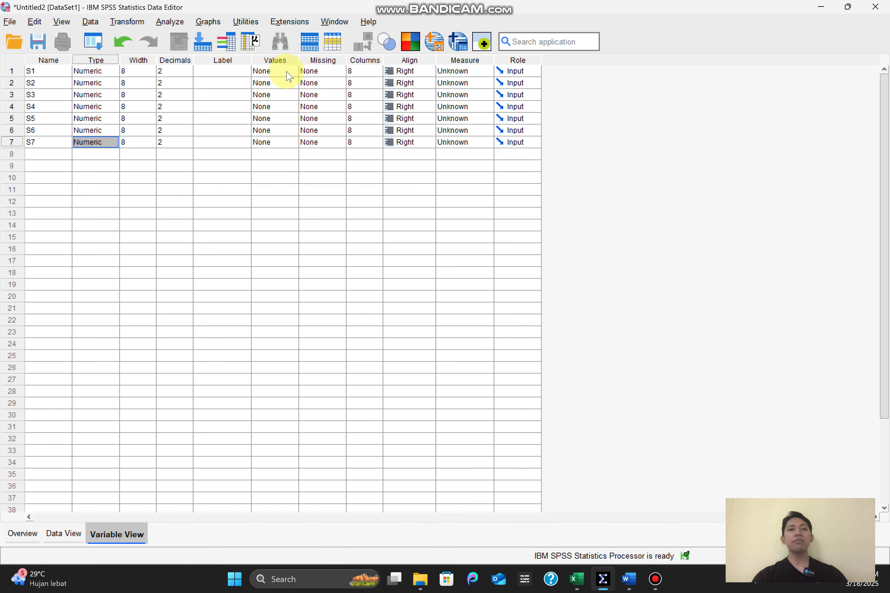
{"action": "left_click", "coordinate": [293, 72]}
{"action": "left_click", "coordinate": [292, 71]}
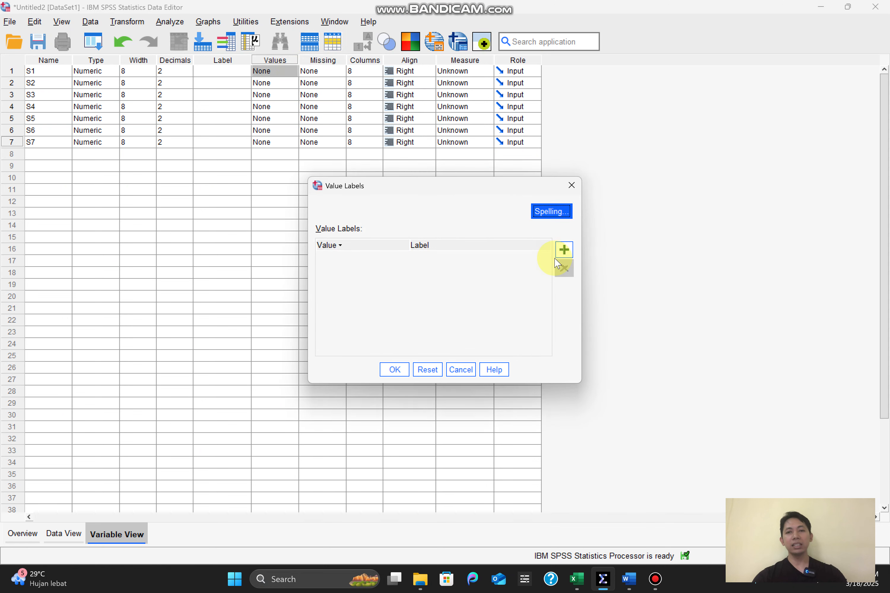
{"action": "left_click", "coordinate": [564, 251]}
{"action": "type", "text": "1"}
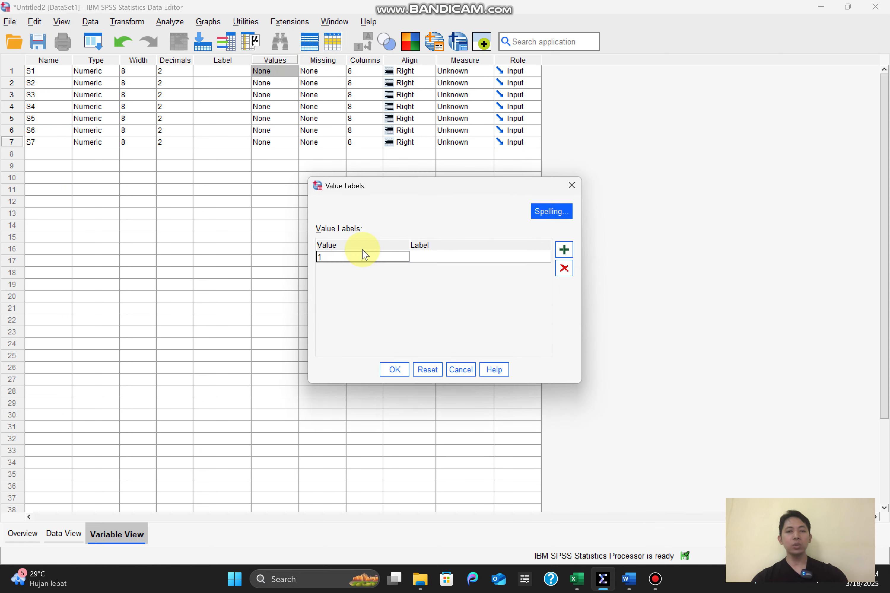
{"action": "key", "text": "Tab"}
{"action": "type", "text": "sANGA"}
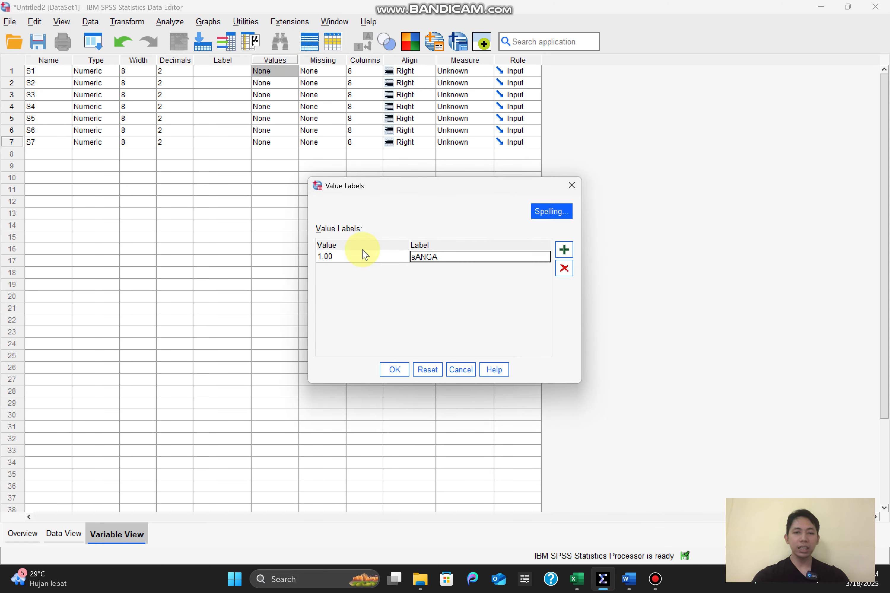
{"action": "key", "text": "BackSpace"}
{"action": "key", "text": "BackSpace"}
{"action": "key", "text": "BackSpace"}
{"action": "key", "text": "BackSpace"}
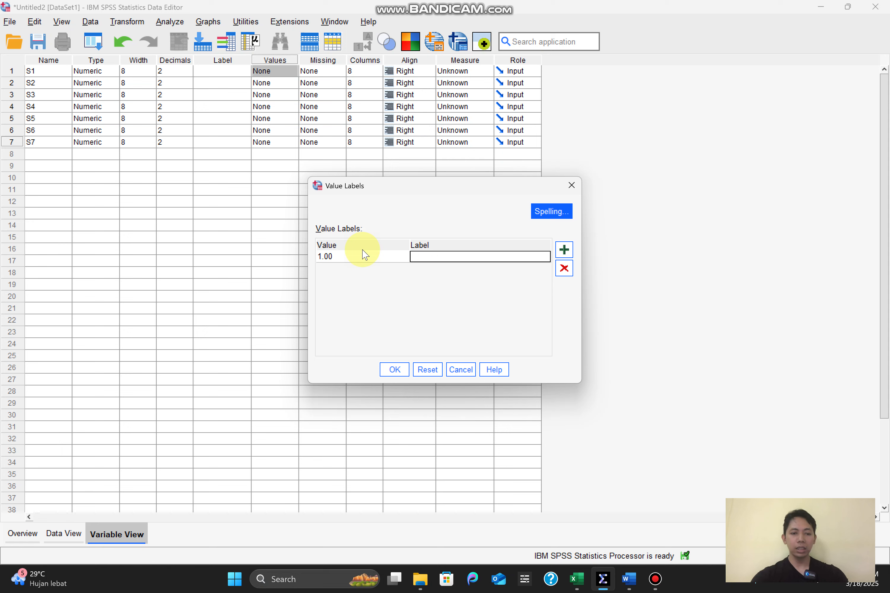
{"action": "type", "text": "Sangat"}
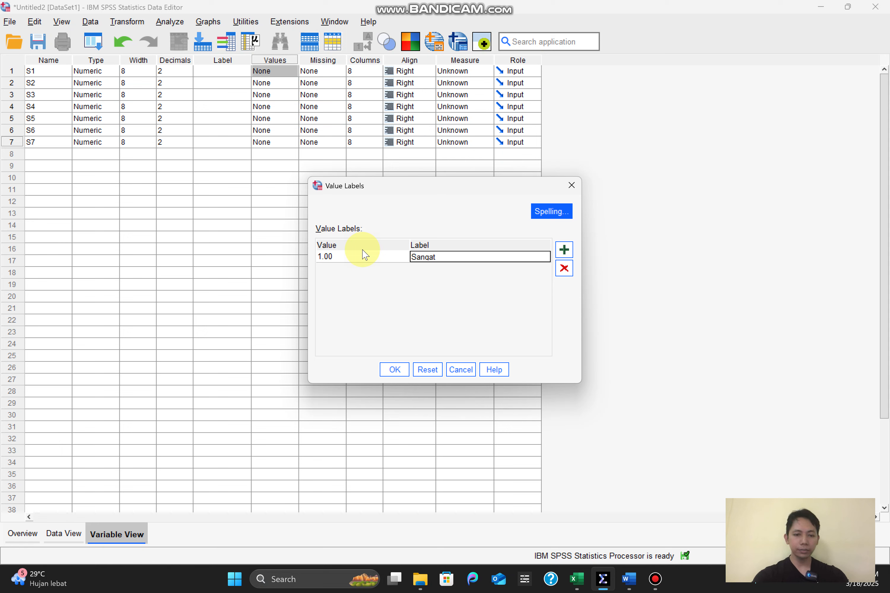
{"action": "type", "text": " Tidak Setuju"}
{"action": "key", "text": "Return"}
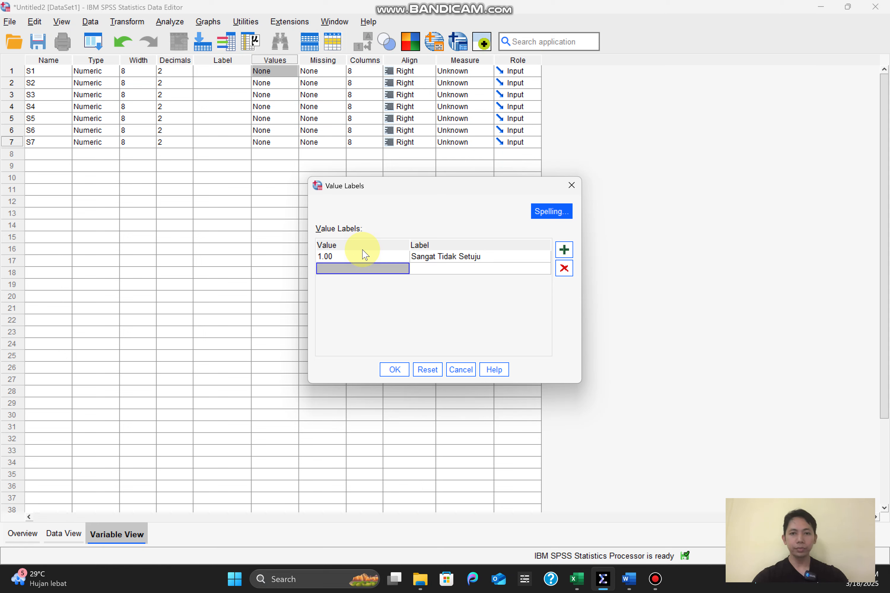
Label value 2 as "Tidak Setuju" and value 3 as "Netral" for variable S1.
{"action": "type", "text": "2"}
{"action": "key", "text": "Tab"}
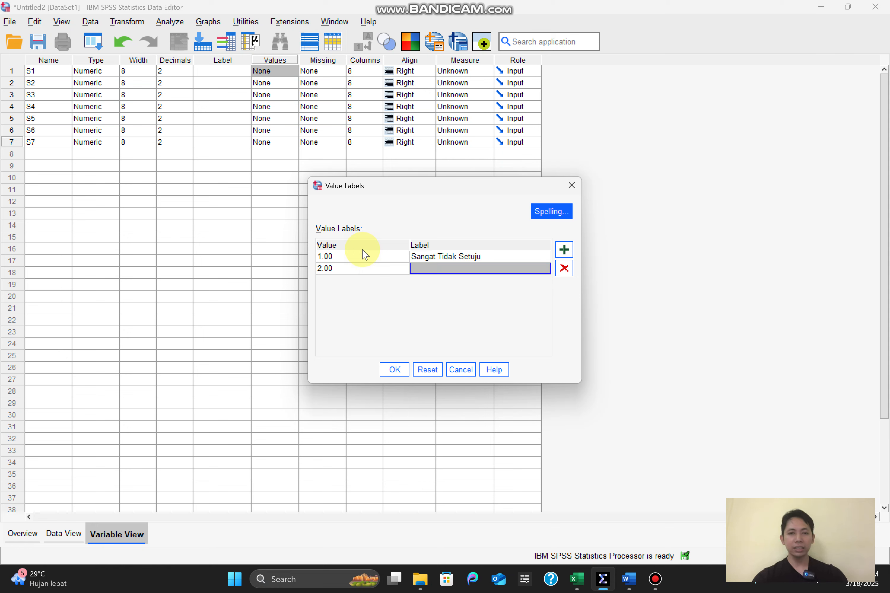
{"action": "type", "text": "Tidak"}
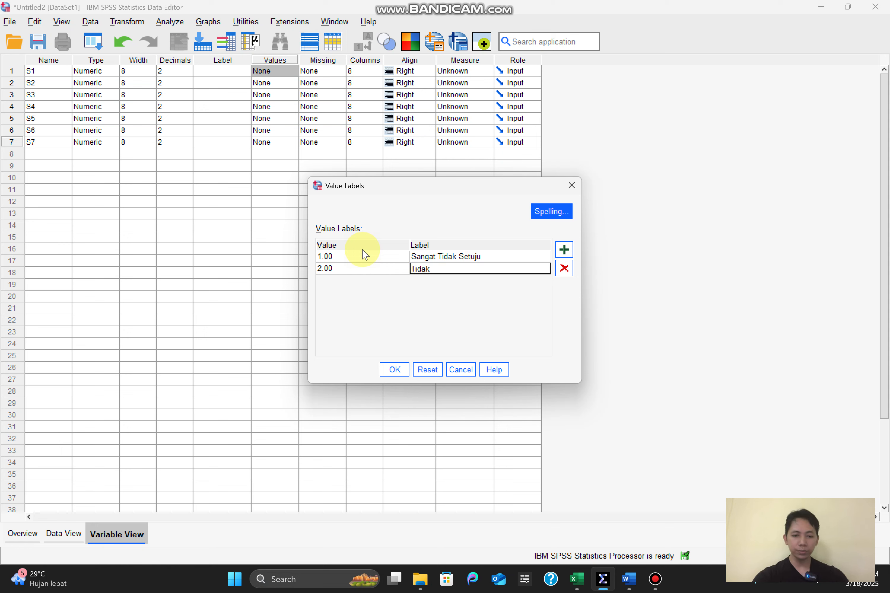
{"action": "type", "text": " Setuju"}
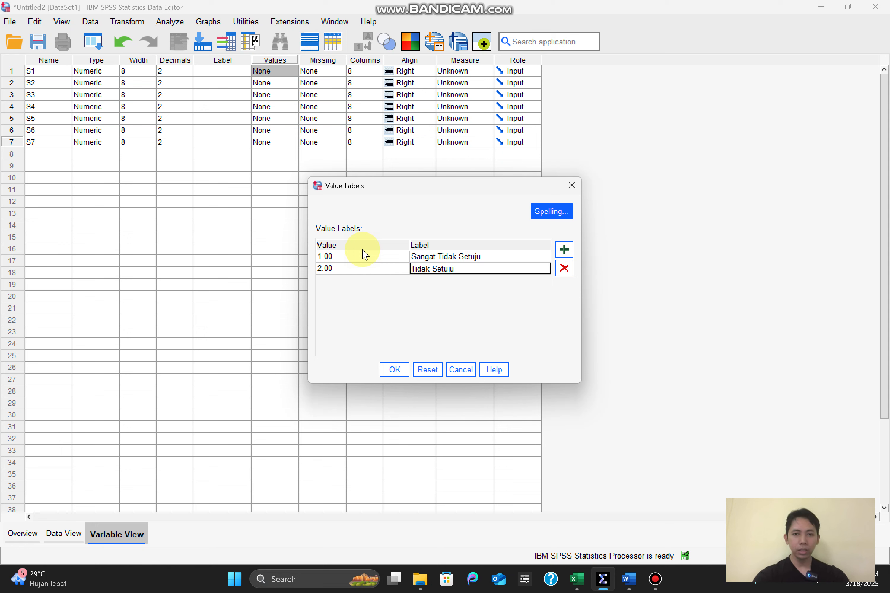
{"action": "key", "text": "Tab"}
{"action": "type", "text": "3"}
{"action": "key", "text": "Tab"}
{"action": "type", "text": "N"}
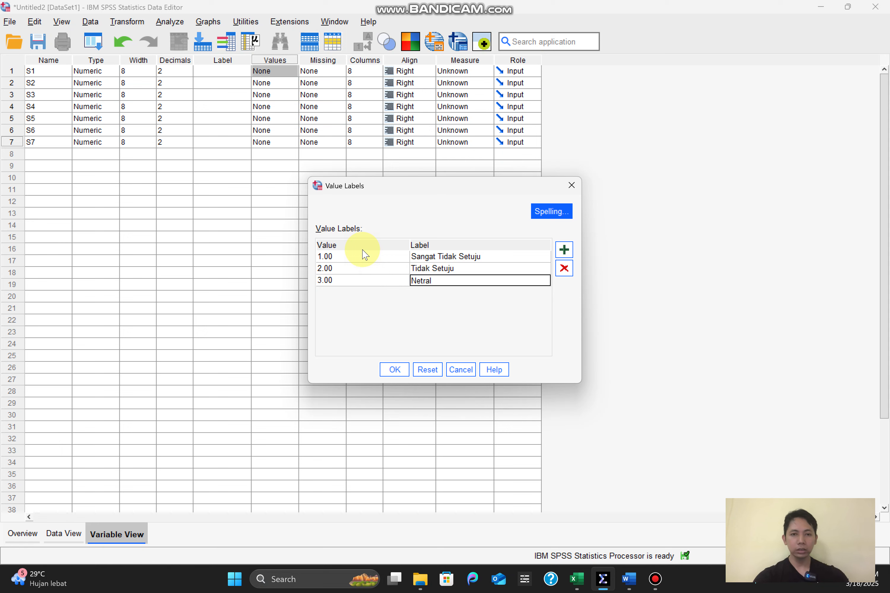
{"action": "type", "text": "etral"}
Label value 4 as "Setuju" and value 5 as "Sangat Setuju", and apply the value labels to S1.
{"action": "key", "text": "Tab"}
{"action": "type", "text": "4"}
{"action": "key", "text": "Tab"}
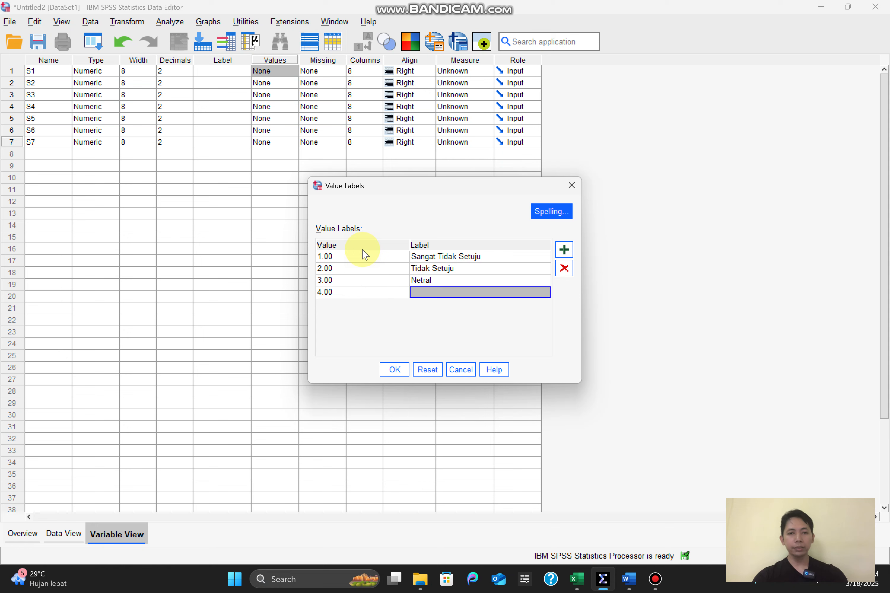
{"action": "type", "text": "Setuju"}
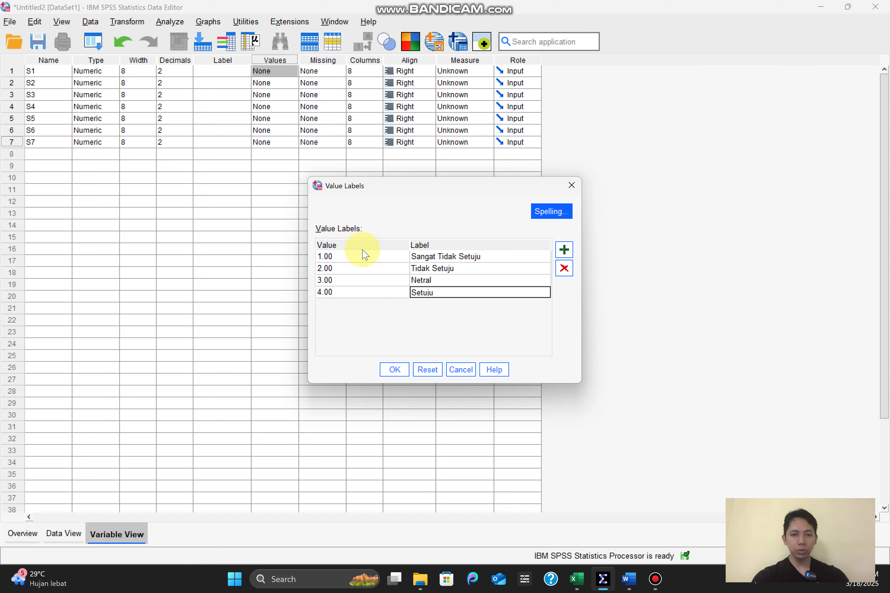
{"action": "key", "text": "Tab"}
{"action": "type", "text": "5"}
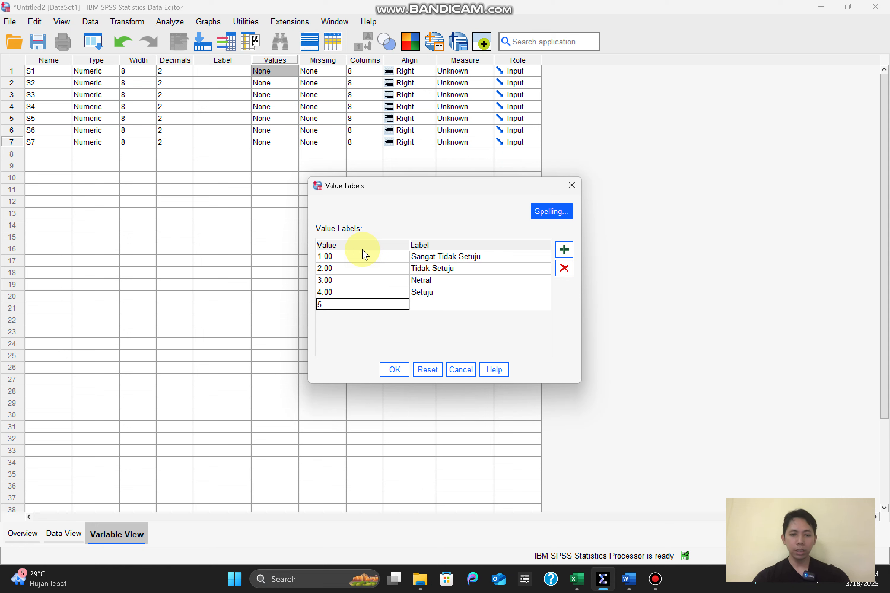
{"action": "key", "text": "Tab"}
{"action": "type", "text": "Sangat Setuju"}
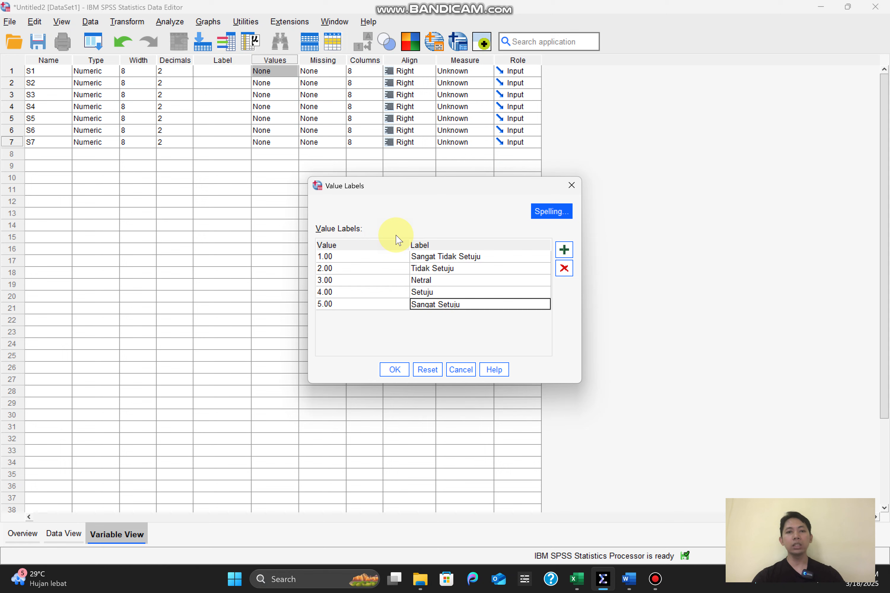
{"action": "left_click", "coordinate": [384, 231]}
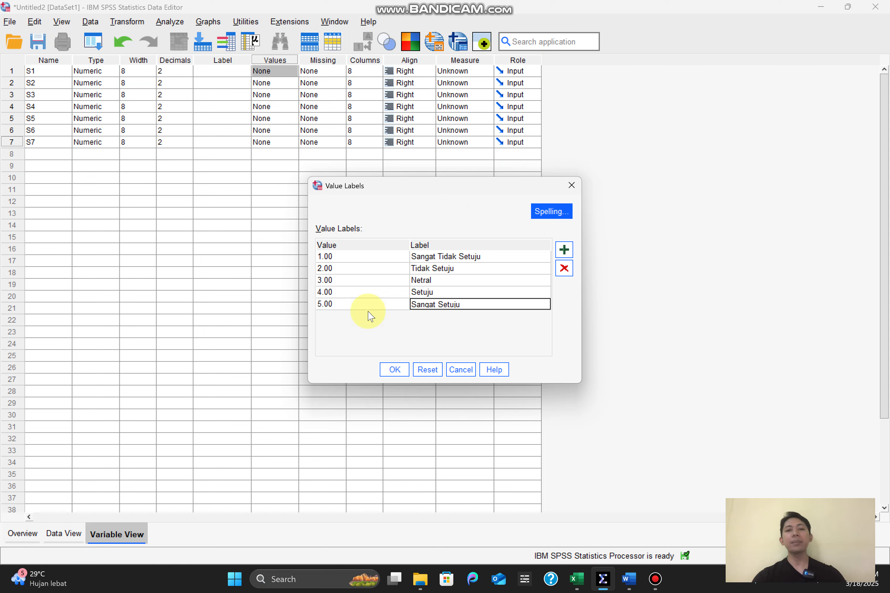
{"action": "left_click", "coordinate": [395, 369]}
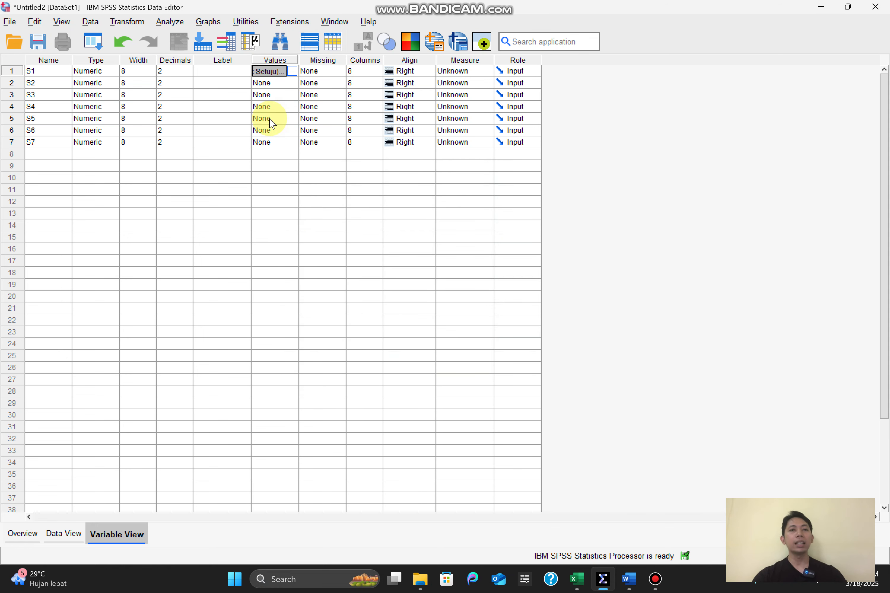
Copy the value labels of variable S1 to variables S2 through S7.
{"action": "left_click", "coordinate": [273, 93]}
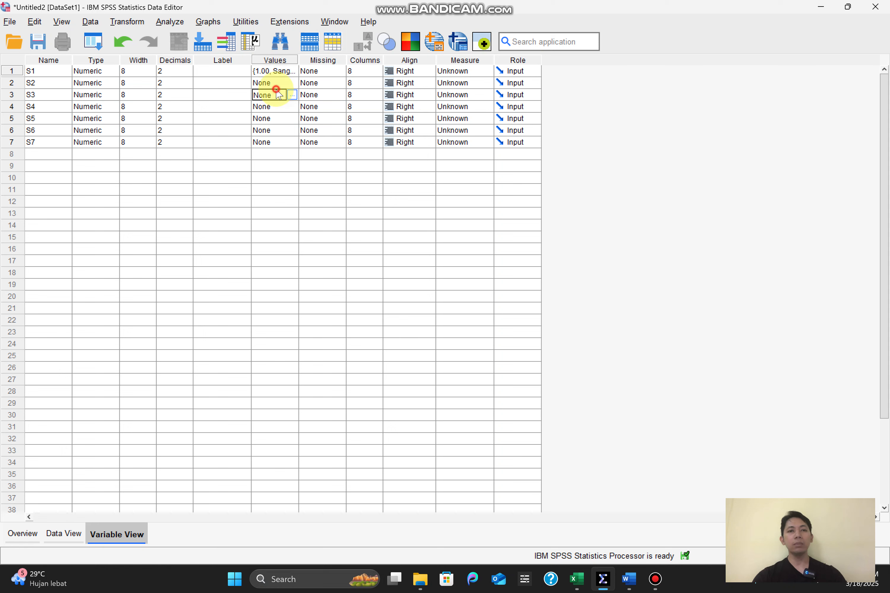
{"action": "left_click", "coordinate": [273, 71]}
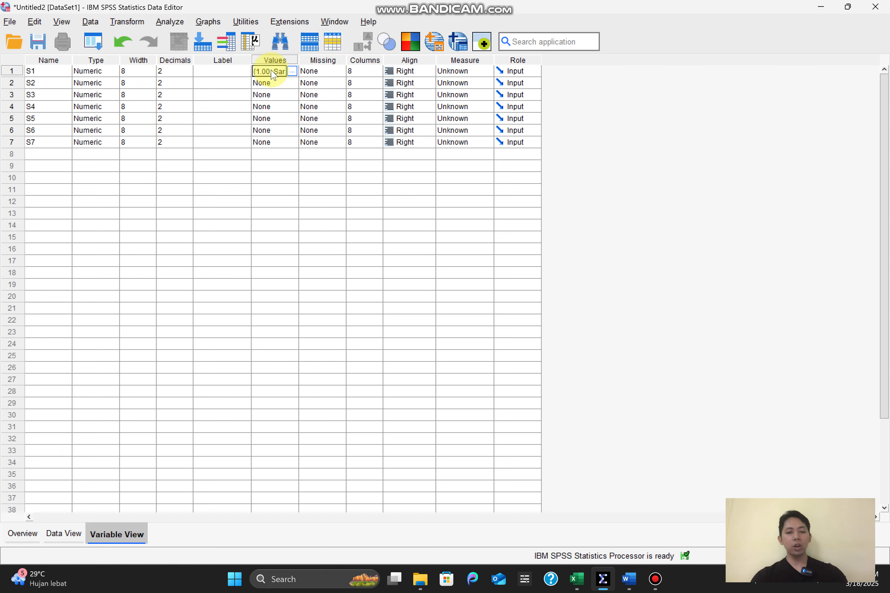
{"action": "key", "text": "Down"}
{"action": "key", "text": "shift+Down"}
{"action": "key", "text": "shift+Down"}
{"action": "key", "text": "shift+Down"}
{"action": "key", "text": "shift+Down"}
{"action": "key", "text": "shift+Down"}
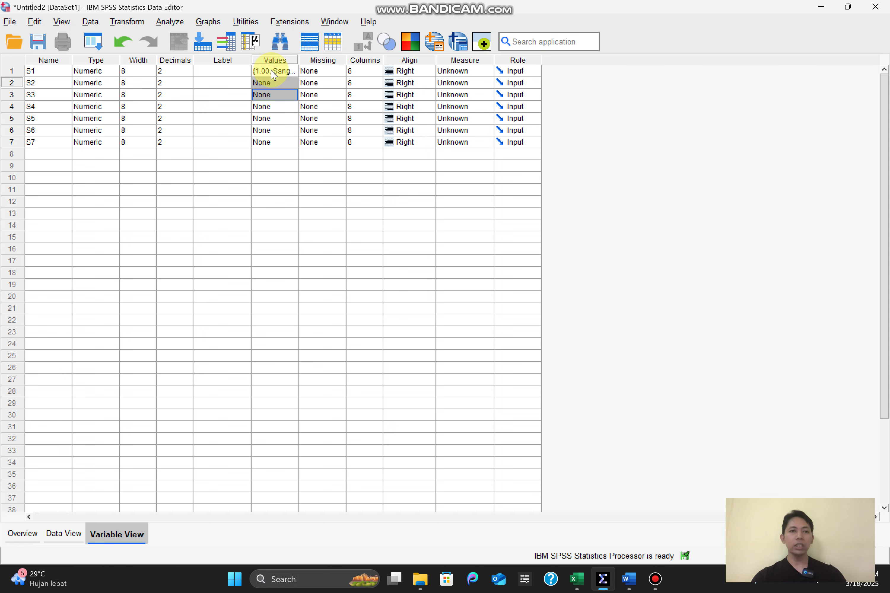
{"action": "key", "text": "ctrl+v"}
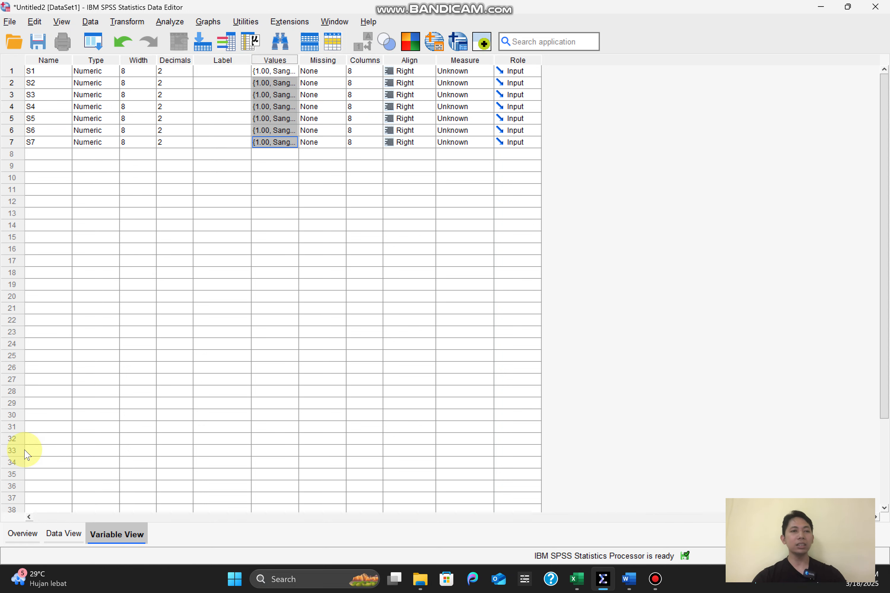
Copy the Layanan Akademik scores in B5:H14 from Excel into the SPSS data grid, starting at the first case of S1.
{"action": "left_click", "coordinate": [71, 538]}
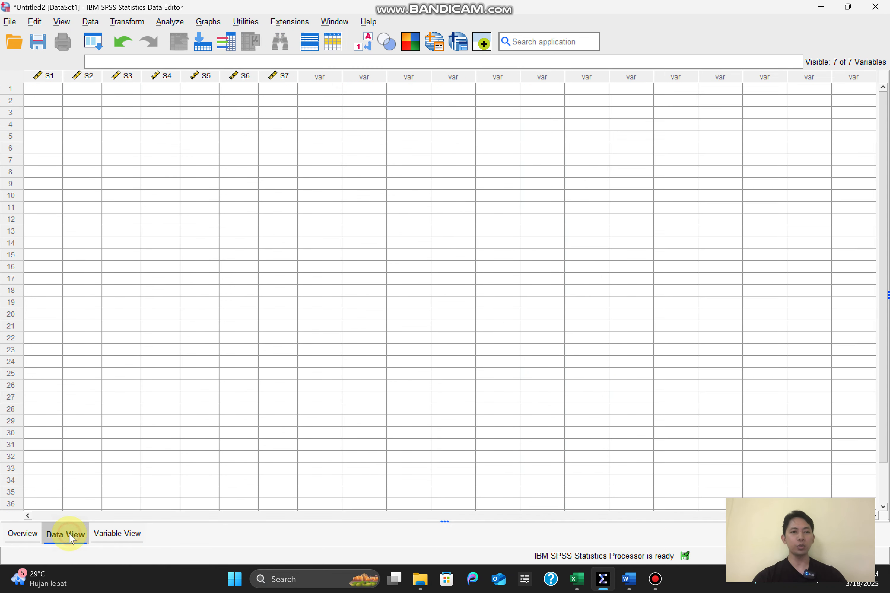
{"action": "left_click", "coordinate": [576, 579]}
{"action": "left_click_drag", "start_coordinate": [76, 190], "coordinate": [312, 288]}
{"action": "key", "text": "ctrl+c"}
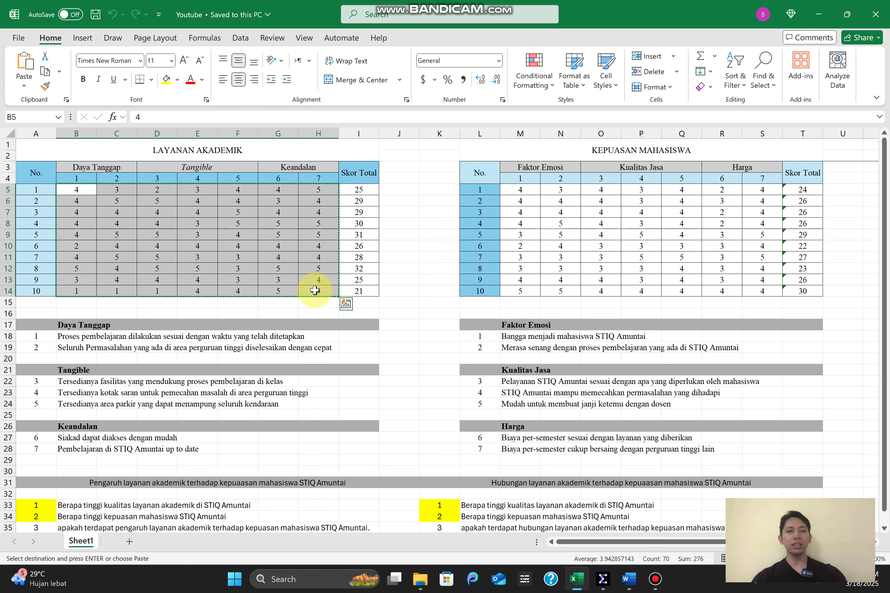
{"action": "left_click", "coordinate": [603, 579]}
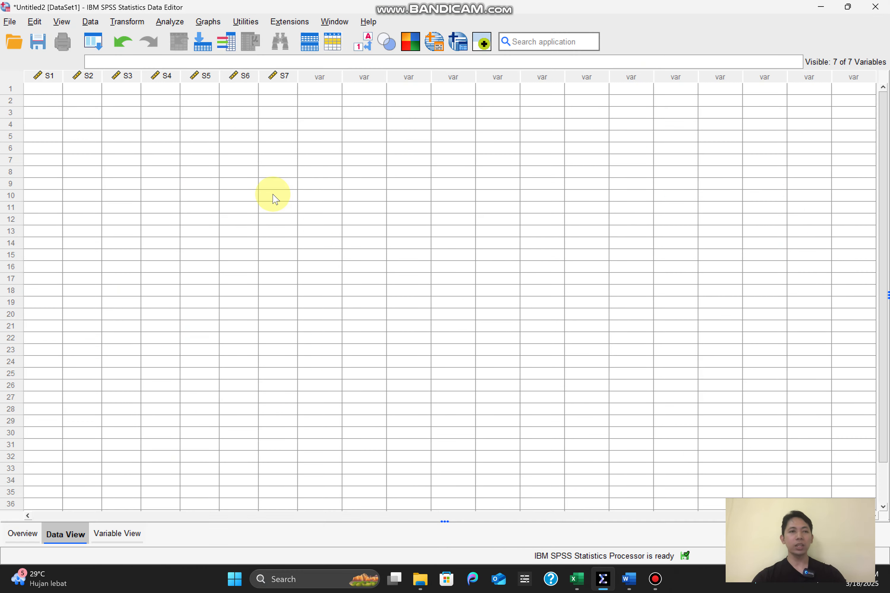
{"action": "left_click", "coordinate": [60, 88]}
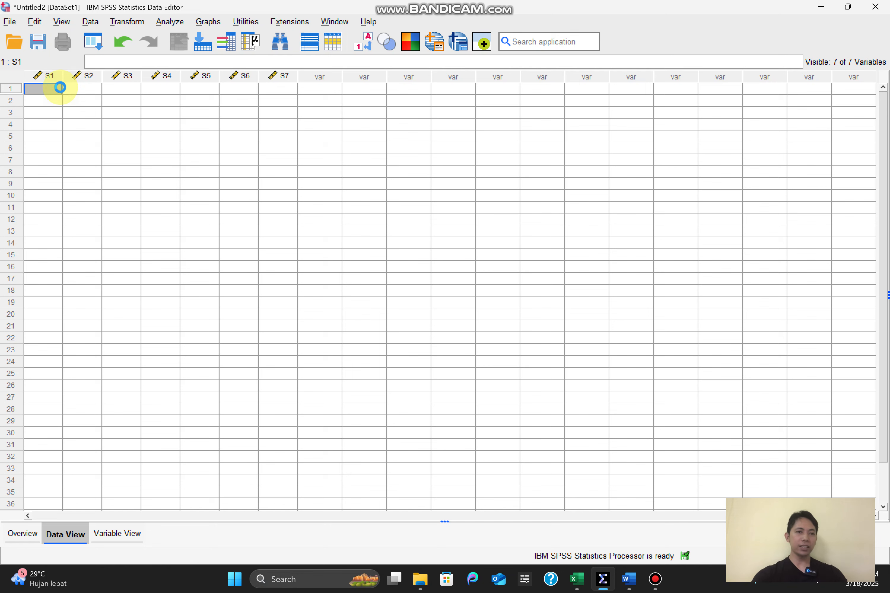
{"action": "key", "text": "ctrl+v"}
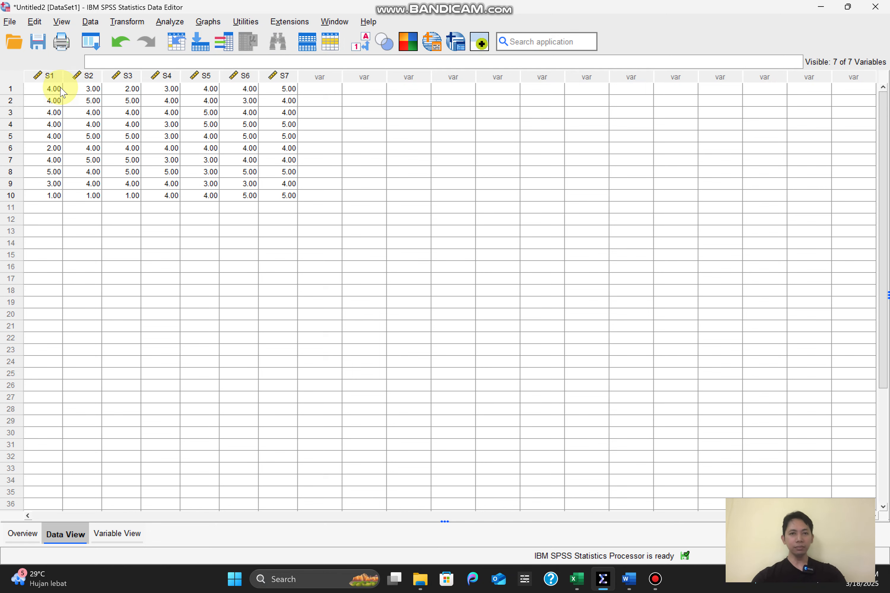
Review the variable definitions, and show the S1 to S7 data as value labels before returning to numeric codes.
{"action": "left_click", "coordinate": [117, 534]}
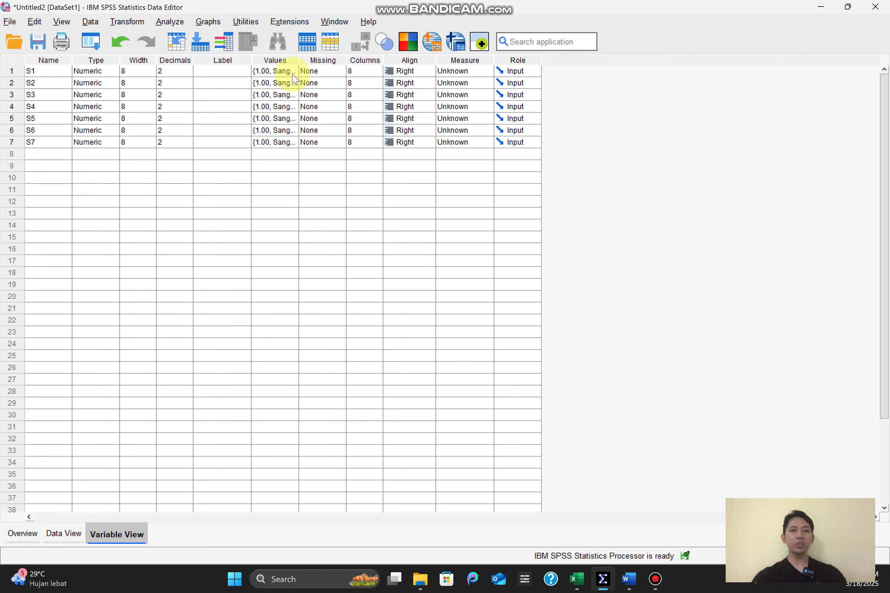
{"action": "left_click", "coordinate": [66, 533]}
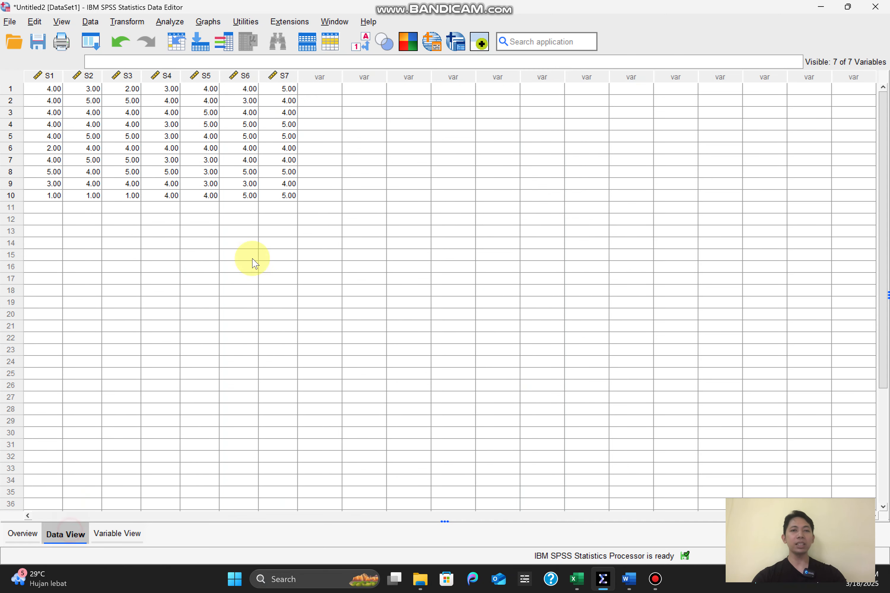
{"action": "left_click", "coordinate": [363, 41]}
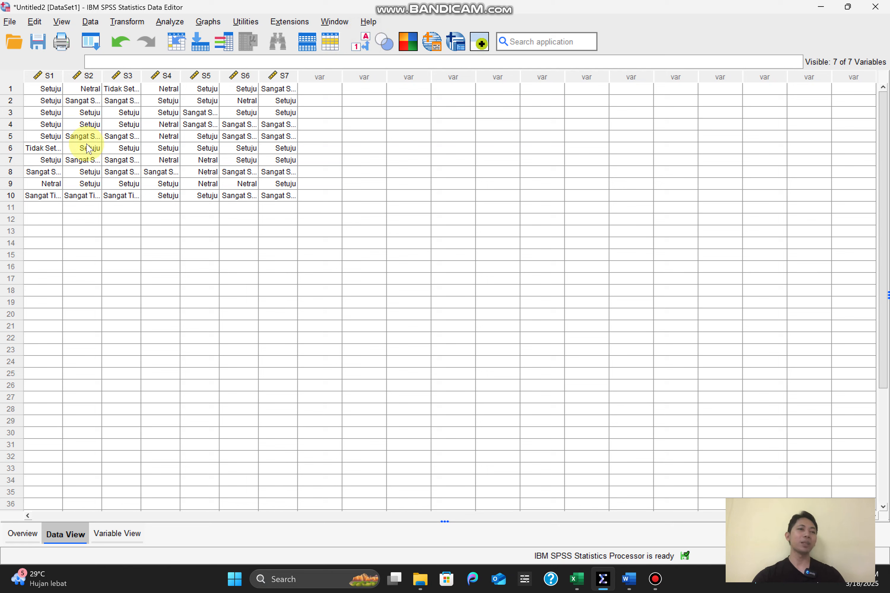
{"action": "left_click", "coordinate": [357, 43]}
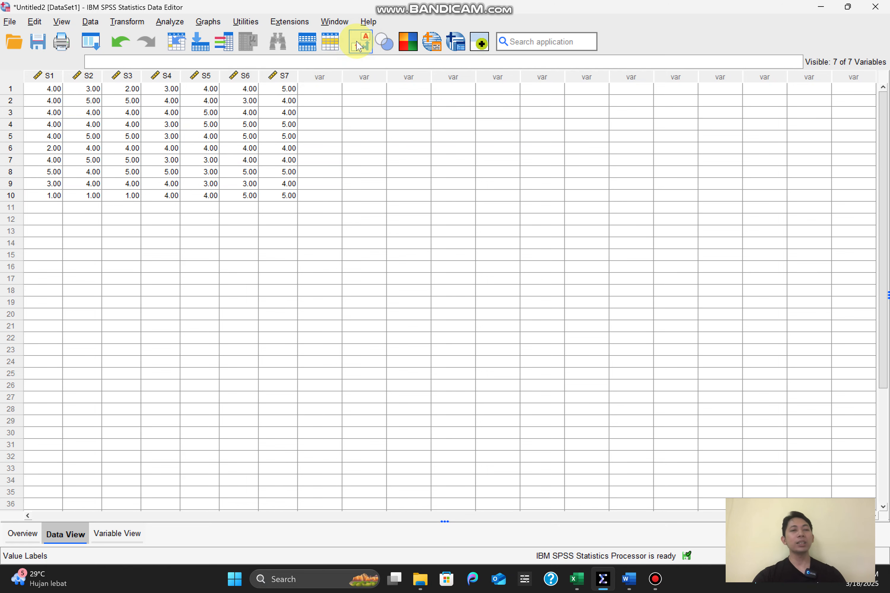
Open the Frequencies analysis under Descriptive Statistics.
{"action": "left_click", "coordinate": [173, 23]}
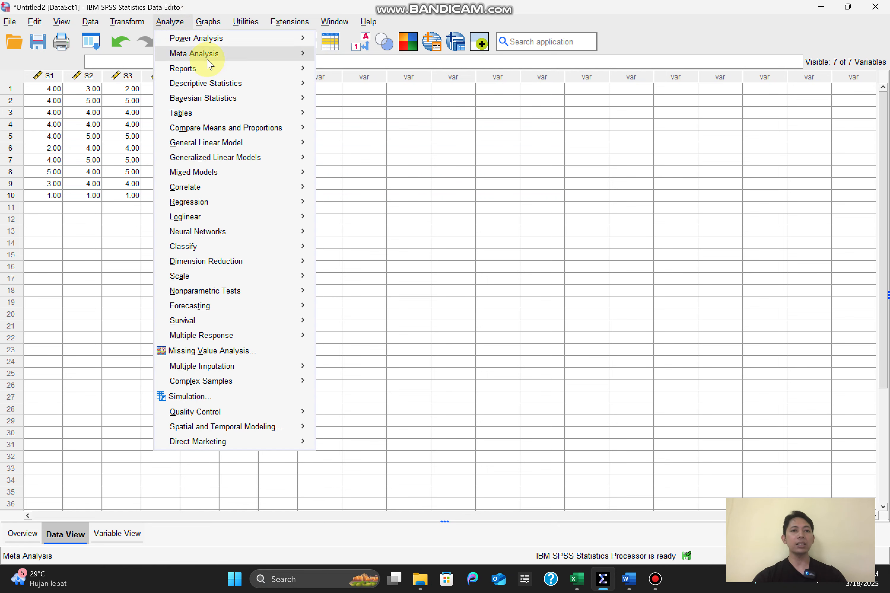
{"action": "mouse_move", "coordinate": [222, 82]}
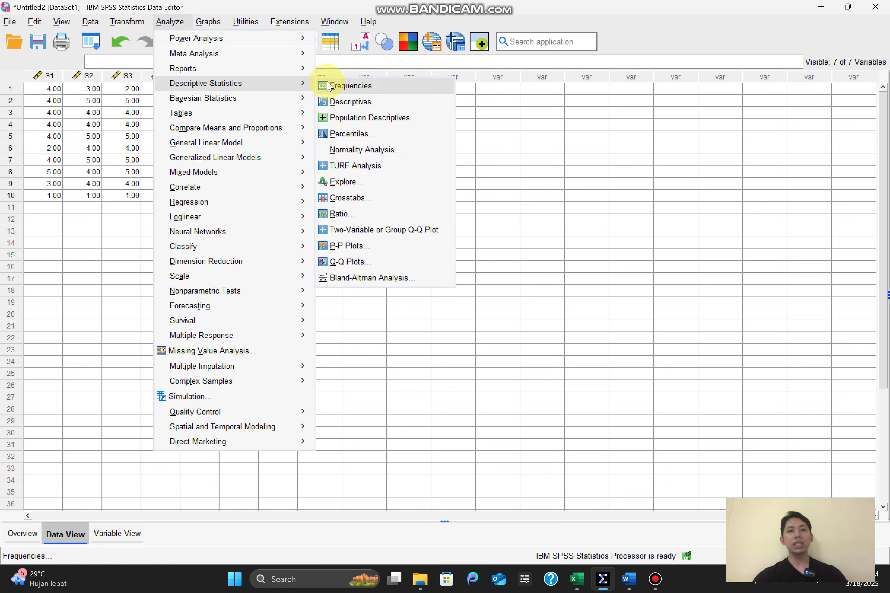
{"action": "left_click", "coordinate": [338, 86]}
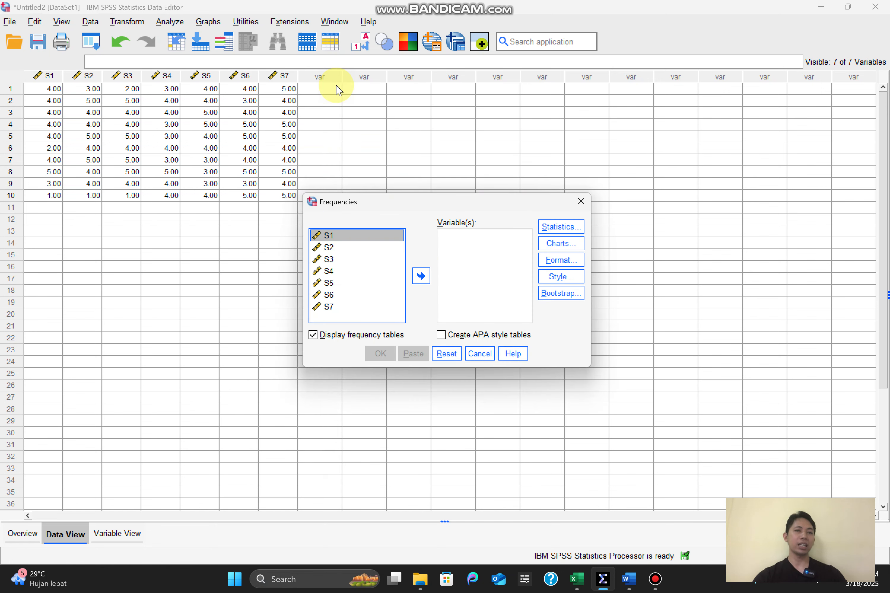
Check which statistics the Layanan Akademik table requires in the Word document "2. Distribusi Frekuensi sesi 1", and return to SPSS.
{"action": "left_click", "coordinate": [621, 585]}
{"action": "left_click", "coordinate": [622, 585]}
{"action": "left_click", "coordinate": [631, 581]}
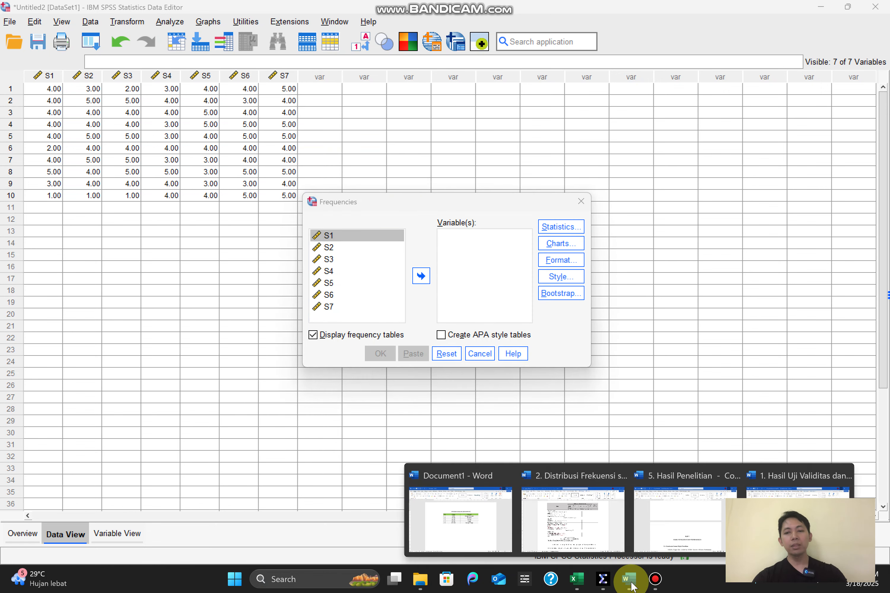
{"action": "left_click", "coordinate": [588, 521]}
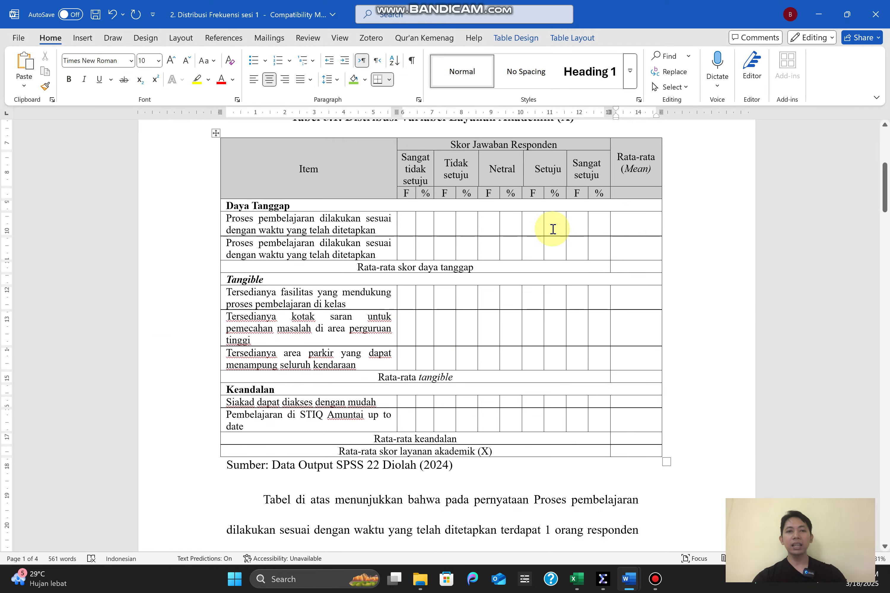
{"action": "left_click_drag", "start_coordinate": [259, 219], "coordinate": [384, 232]}
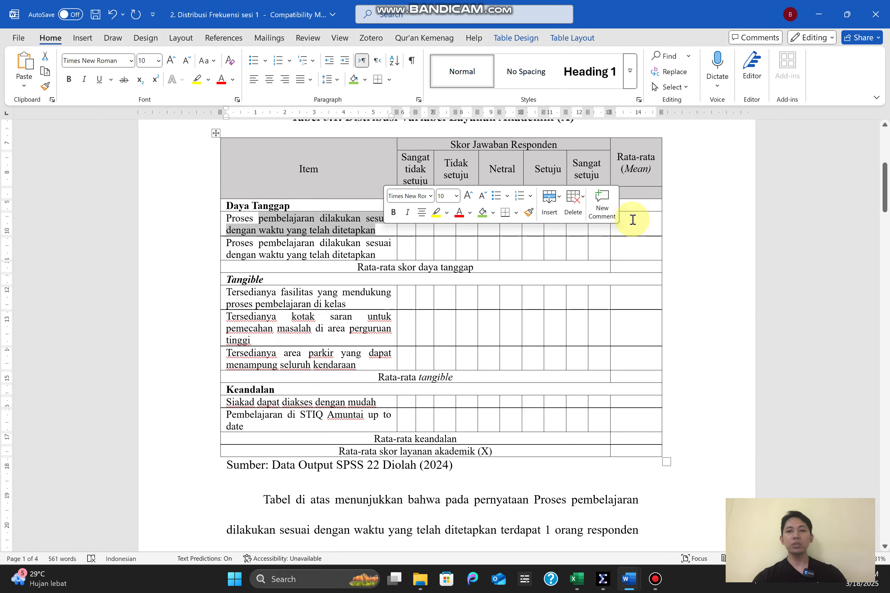
{"action": "left_click", "coordinate": [631, 221]}
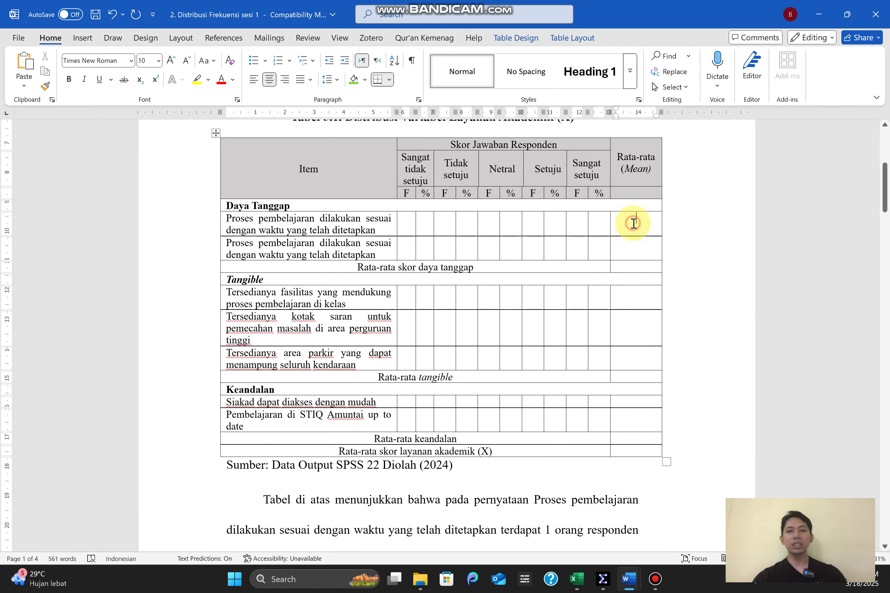
{"action": "left_click", "coordinate": [818, 16]}
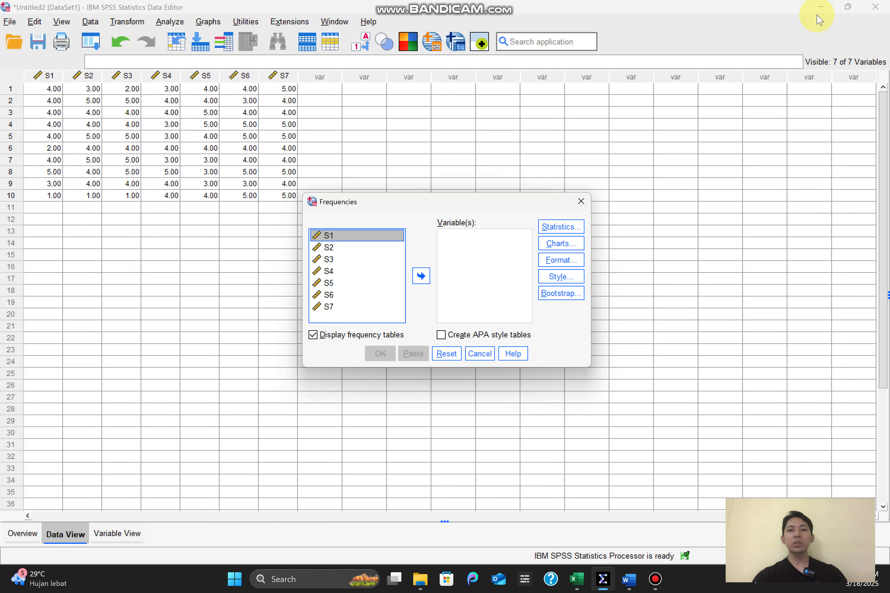
Run Frequencies on all variables S1 to S7 with the mean included.
{"action": "left_click", "coordinate": [403, 273]}
{"action": "key", "text": "ctrl+a"}
{"action": "left_click", "coordinate": [421, 277]}
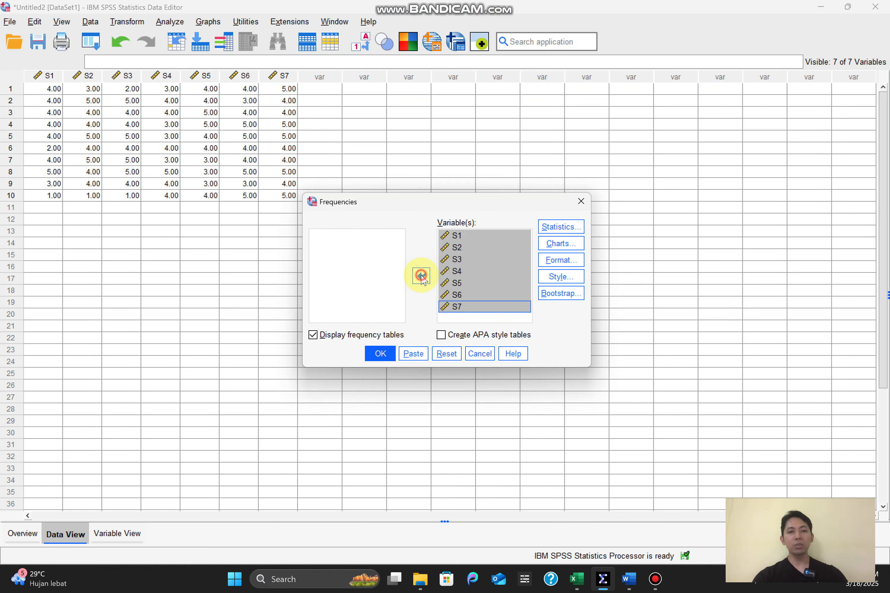
{"action": "left_click", "coordinate": [560, 229]}
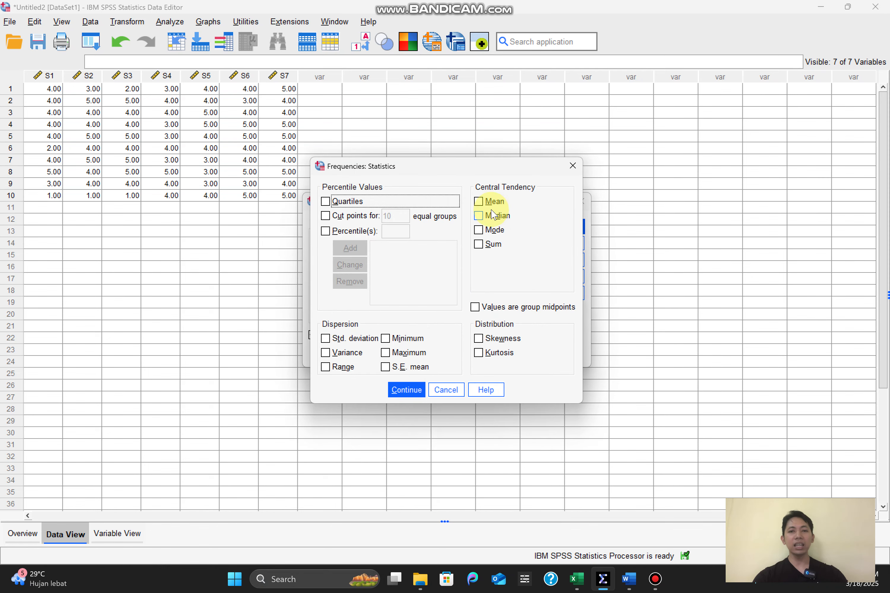
{"action": "left_click", "coordinate": [483, 201]}
{"action": "left_click", "coordinate": [404, 390]}
{"action": "left_click", "coordinate": [380, 353]}
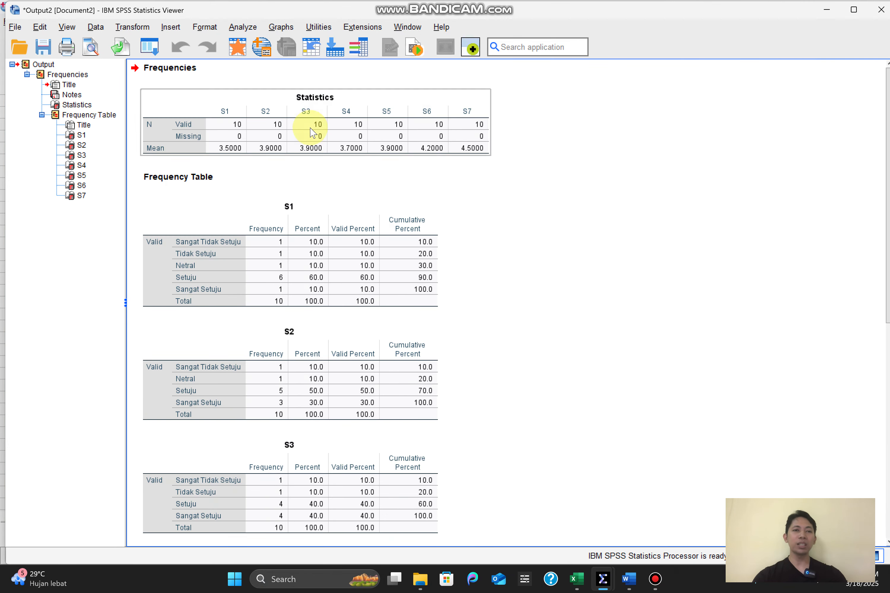
Examine the Statistics table and the S1 frequency table in the output.
{"action": "left_click", "coordinate": [308, 120]}
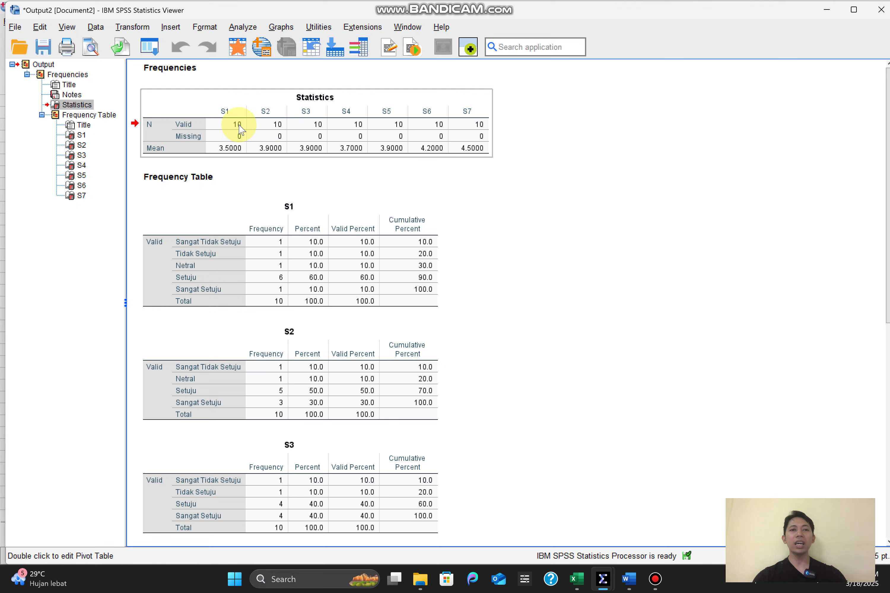
{"action": "left_click", "coordinate": [233, 133]}
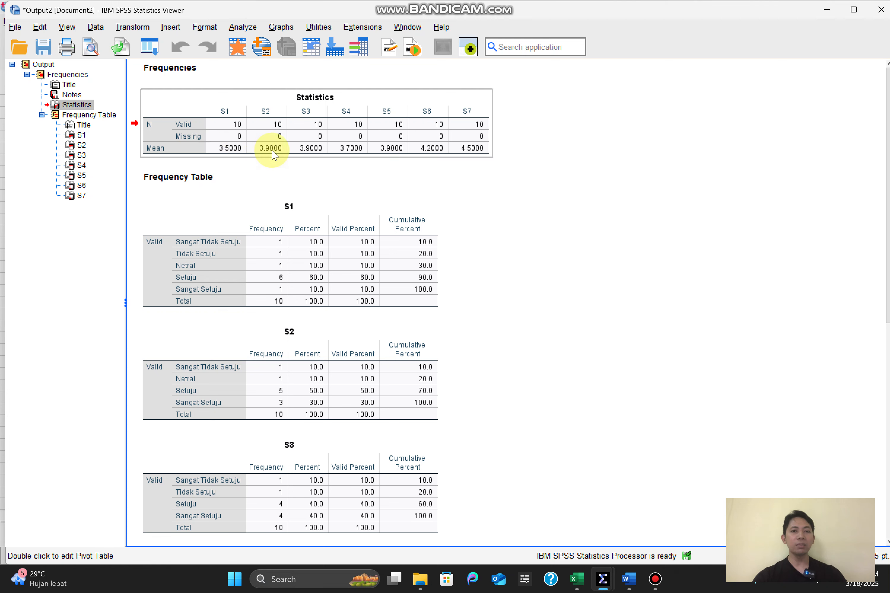
{"action": "left_click", "coordinate": [290, 210]}
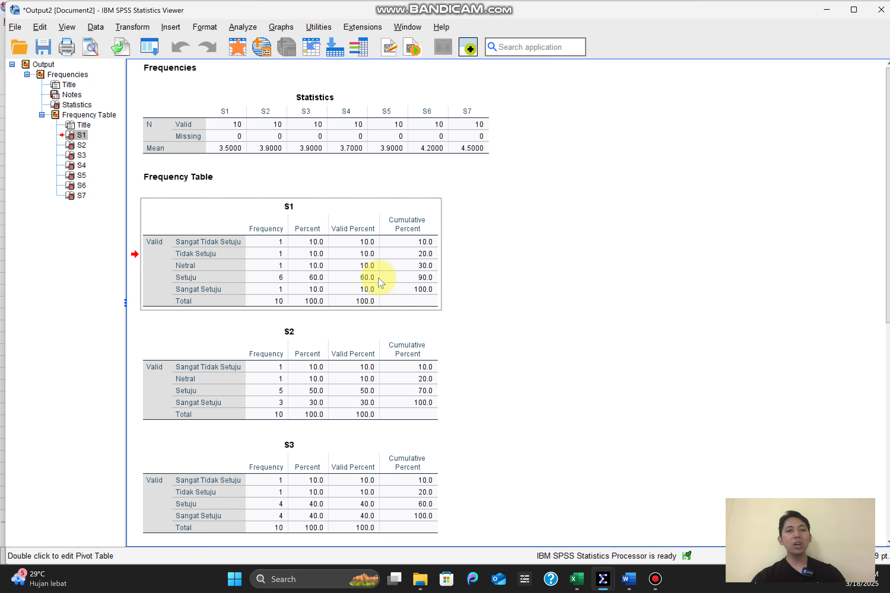
Switch to Word and create a new blank document.
{"action": "left_click", "coordinate": [629, 579]}
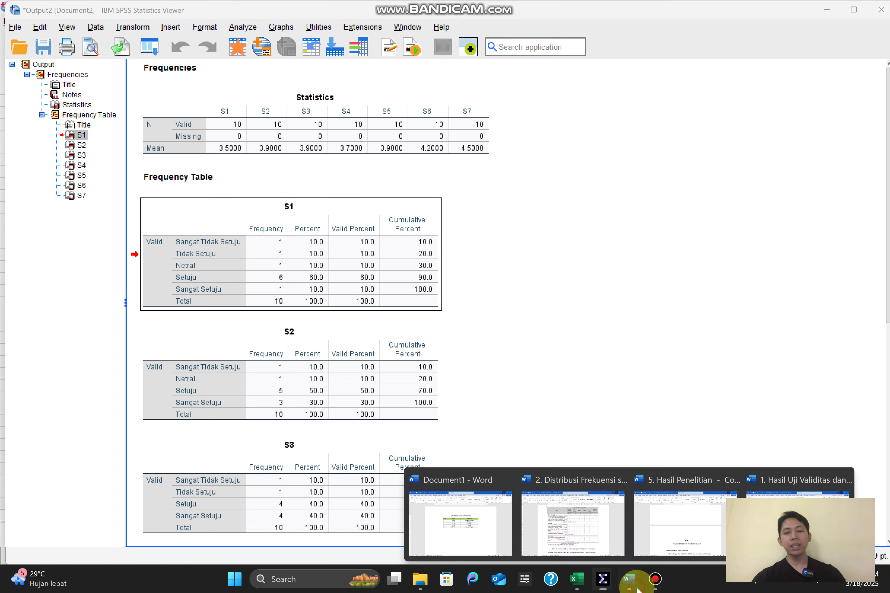
{"action": "left_click", "coordinate": [685, 551]}
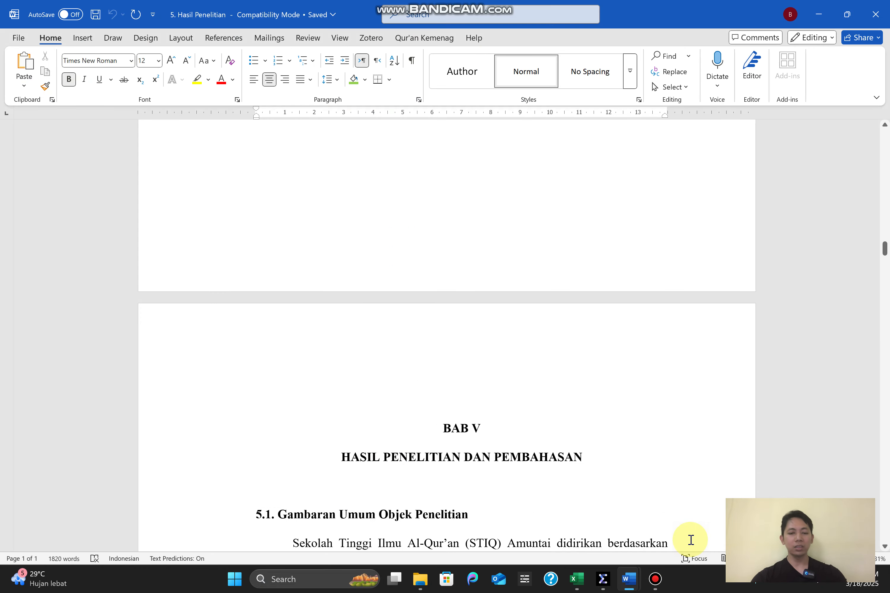
{"action": "key", "text": "ctrl+n"}
{"action": "left_click", "coordinate": [630, 579]}
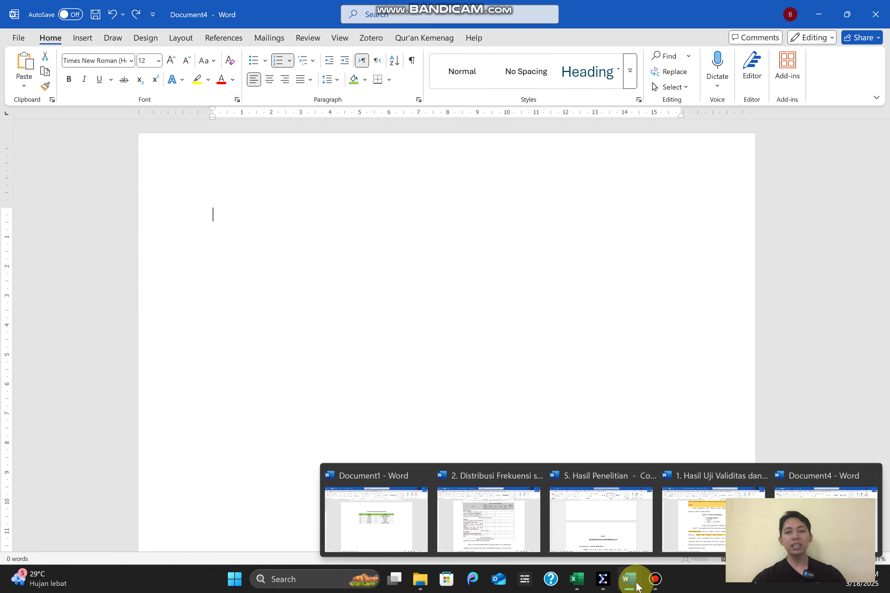
Copy the S1 frequency table from the SPSS output into the blank Word document, and undo the paste.
{"action": "mouse_move", "coordinate": [602, 578]}
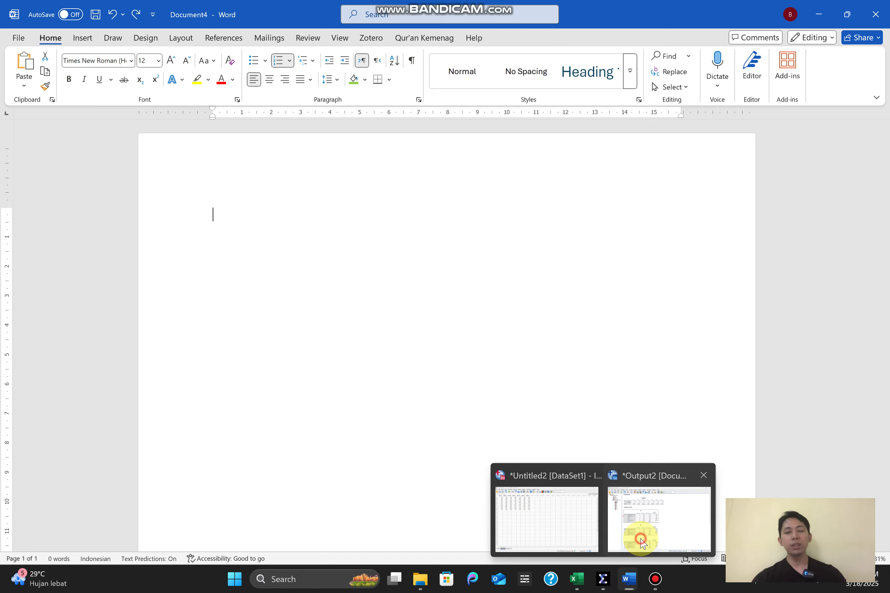
{"action": "left_click", "coordinate": [641, 543]}
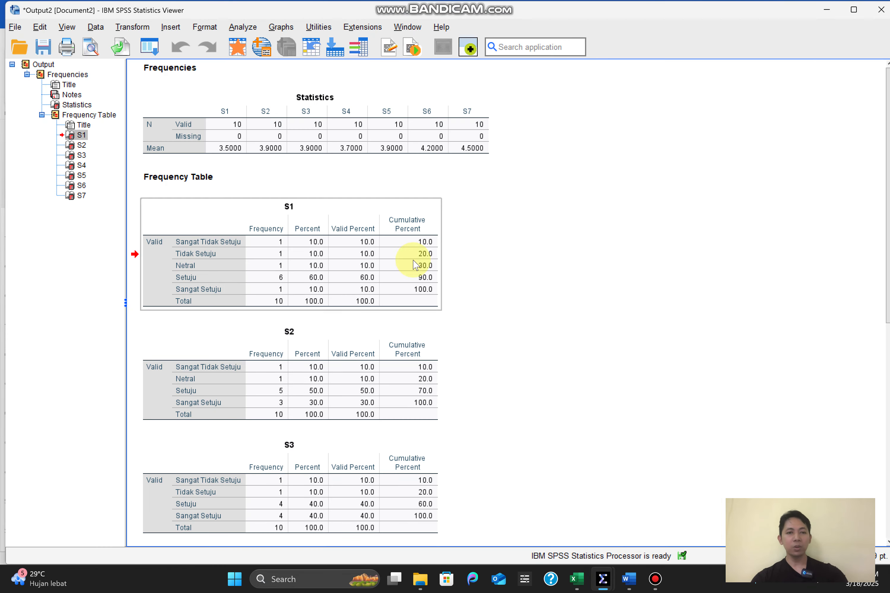
{"action": "left_click", "coordinate": [634, 583]}
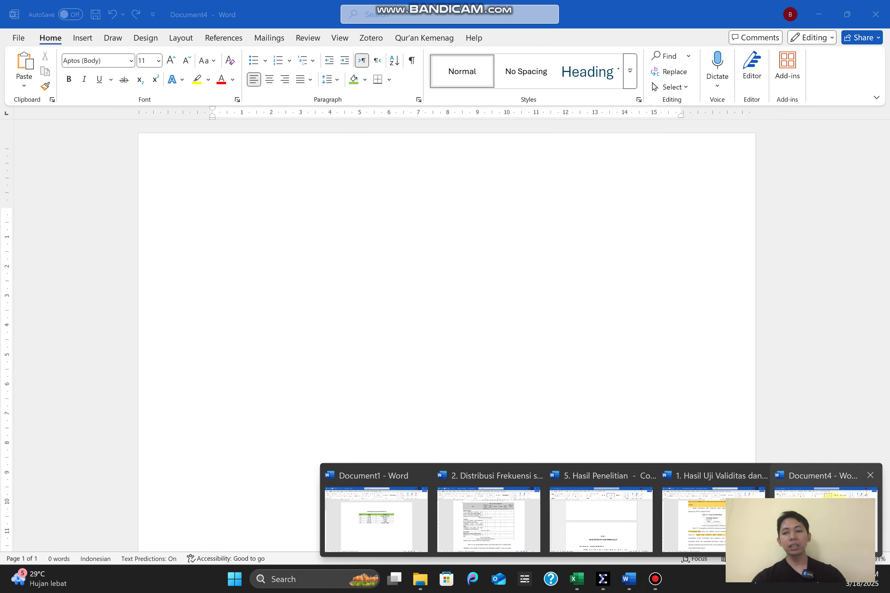
{"action": "left_click", "coordinate": [835, 510]}
{"action": "key", "text": "Return"}
{"action": "type", "text": "S1 \t\tFrequency\tPercent\tValid Percent\tCumulative Percent Valid\tSangat Tidak Setuju\t1\t10.0\t10.0\t10.0 \tTidak Setuju\t1\t10.0\t10.0\t20.0 \tNetral\t1\t10.0\t10.0\t30.0 \tSetuju\t6\t60.0\t60.0\t90.0 \tSangat Setuju\t1\t10.0\t10.0\t100.0 \tTotal\t10\t100.0\t100.0"}
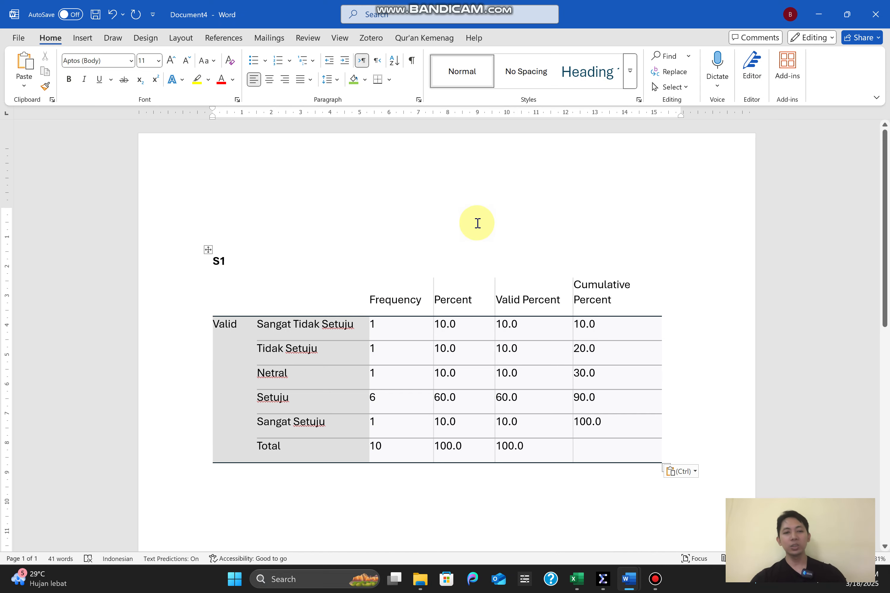
{"action": "key", "text": "ctrl+z"}
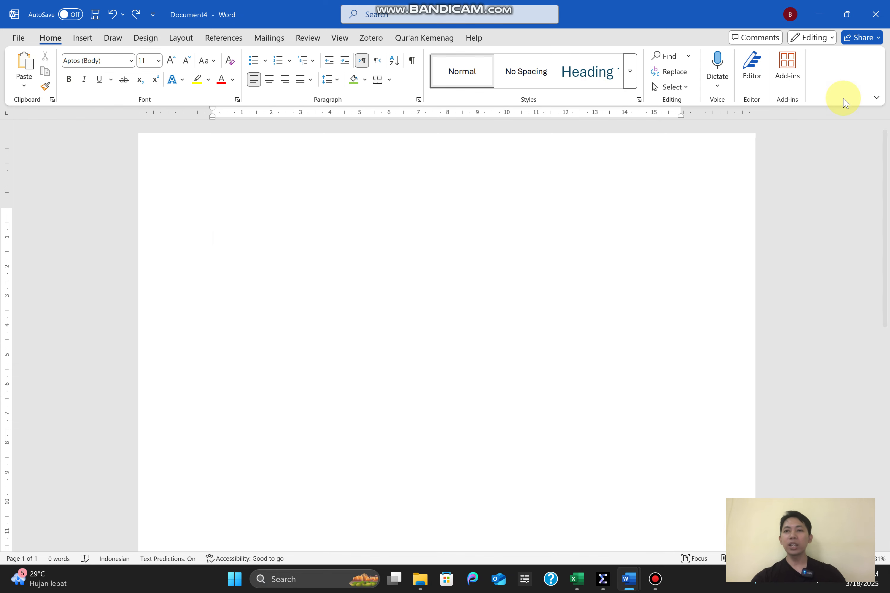
Close the blank document without saving and place the "2. Distribusi Frekuensi sesi 1" document in a smaller window beside the SPSS output.
{"action": "left_click", "coordinate": [875, 14]}
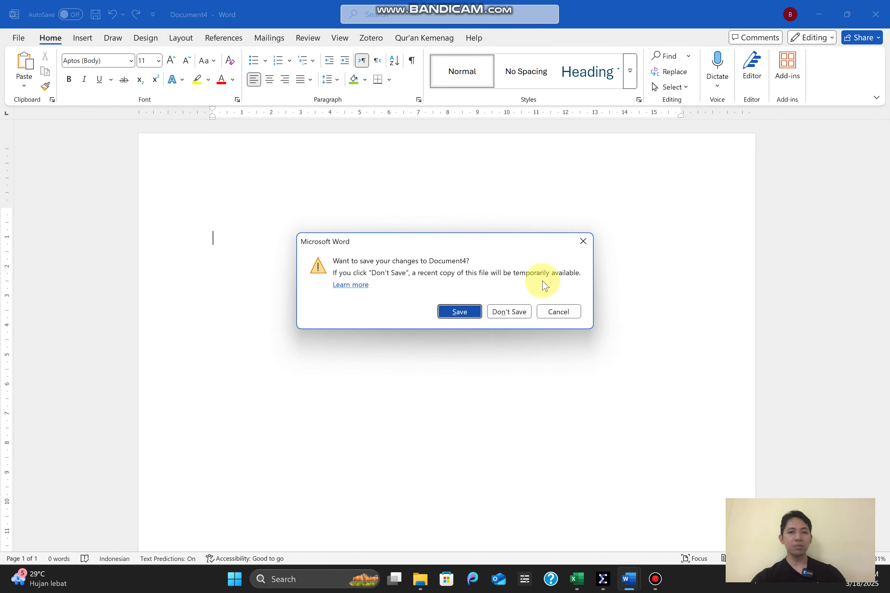
{"action": "left_click", "coordinate": [512, 312]}
{"action": "mouse_move", "coordinate": [629, 586]}
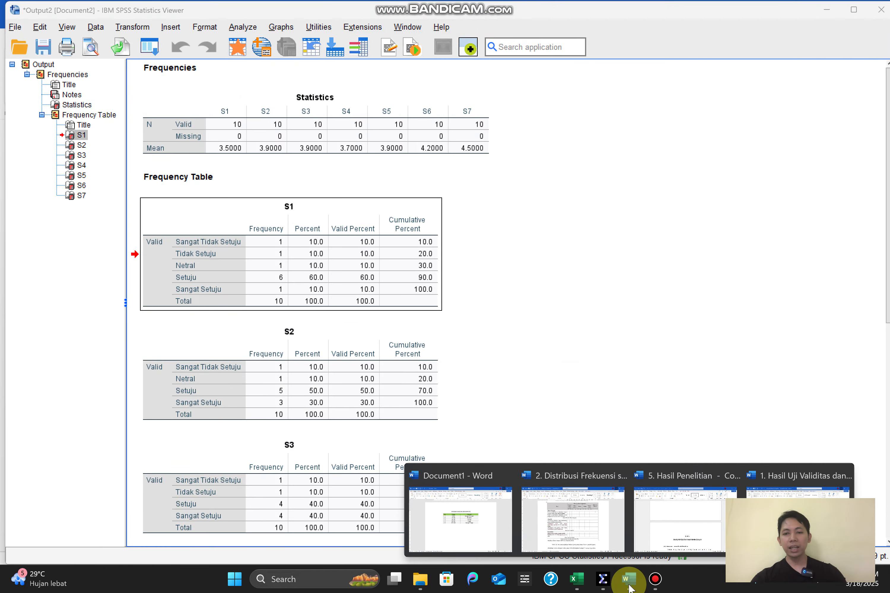
{"action": "left_click", "coordinate": [573, 522]}
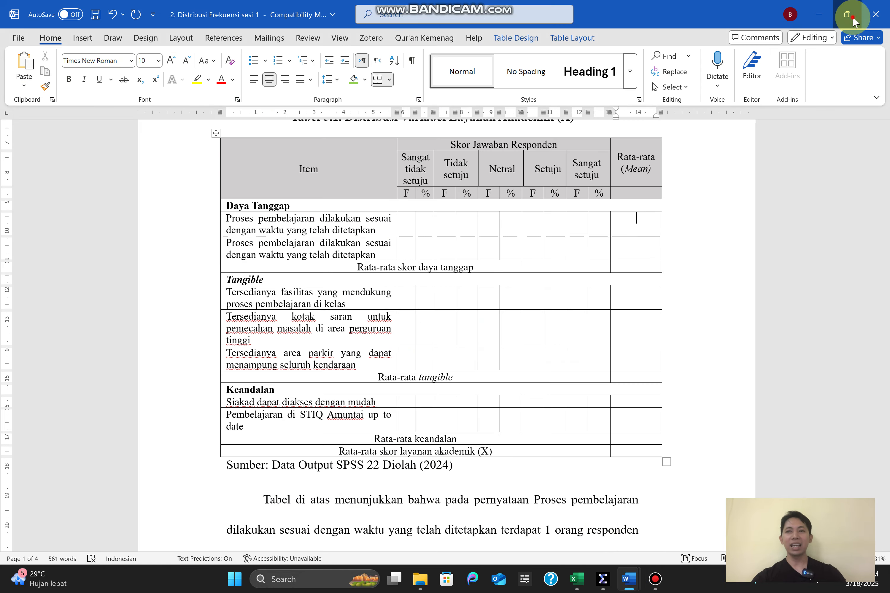
{"action": "left_click", "coordinate": [843, 15]}
{"action": "left_click_drag", "start_coordinate": [242, 26], "coordinate": [605, 65]}
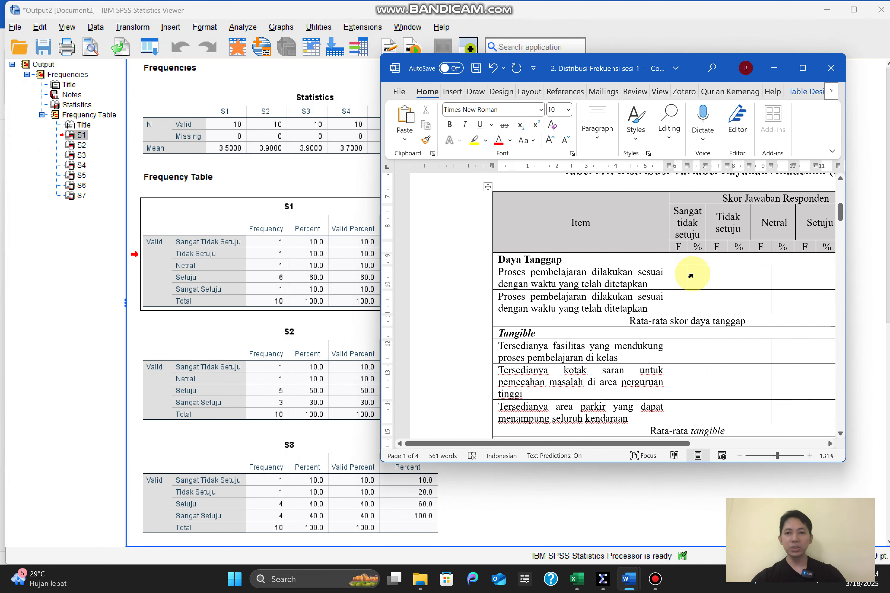
In the first Daya Tanggap row, enter F and % values 1/10, 1/10, 1/10 and 6/60 for Sangat tidak setuju through Setuju.
{"action": "left_click", "coordinate": [679, 276]}
{"action": "type", "text": "1"}
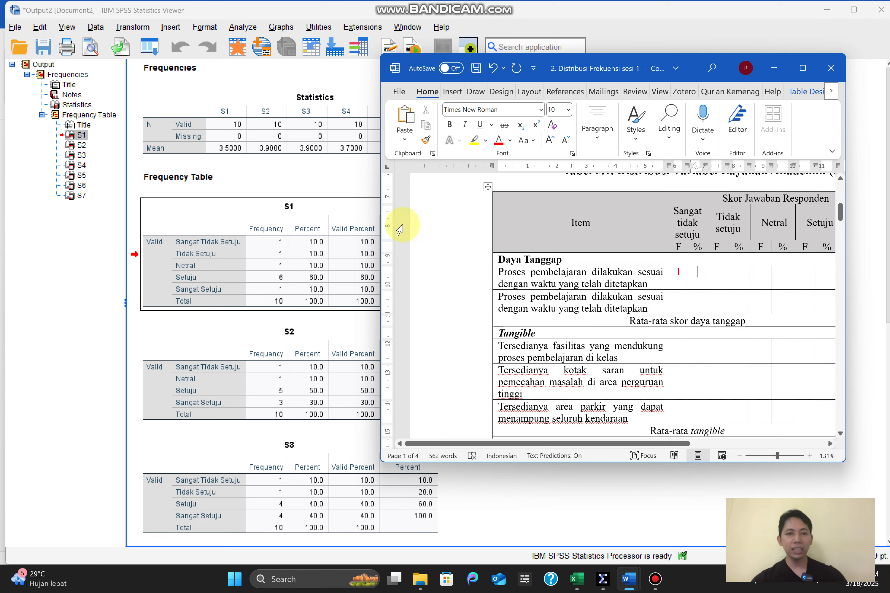
{"action": "left_click", "coordinate": [700, 274]}
{"action": "type", "text": "10"}
{"action": "key", "text": "Tab"}
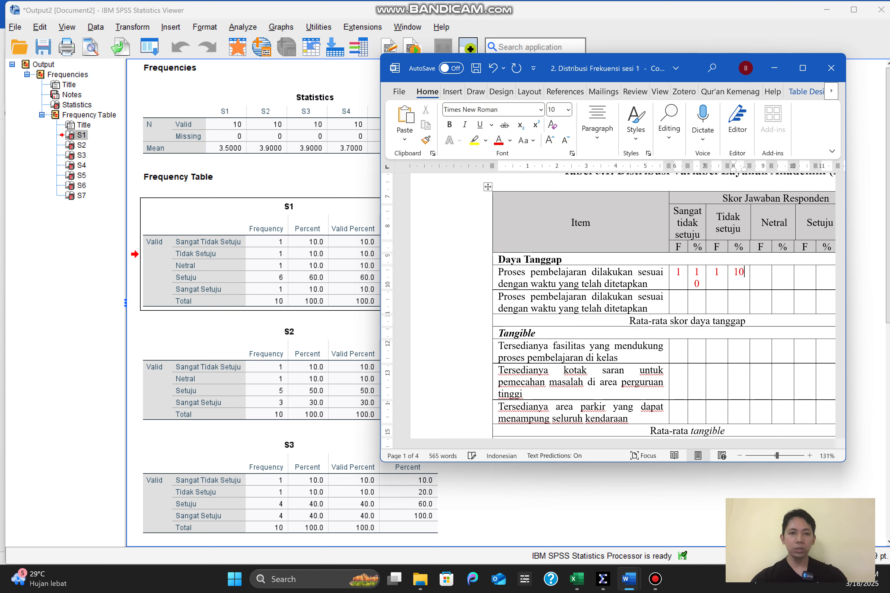
{"action": "key", "text": "Tab"}
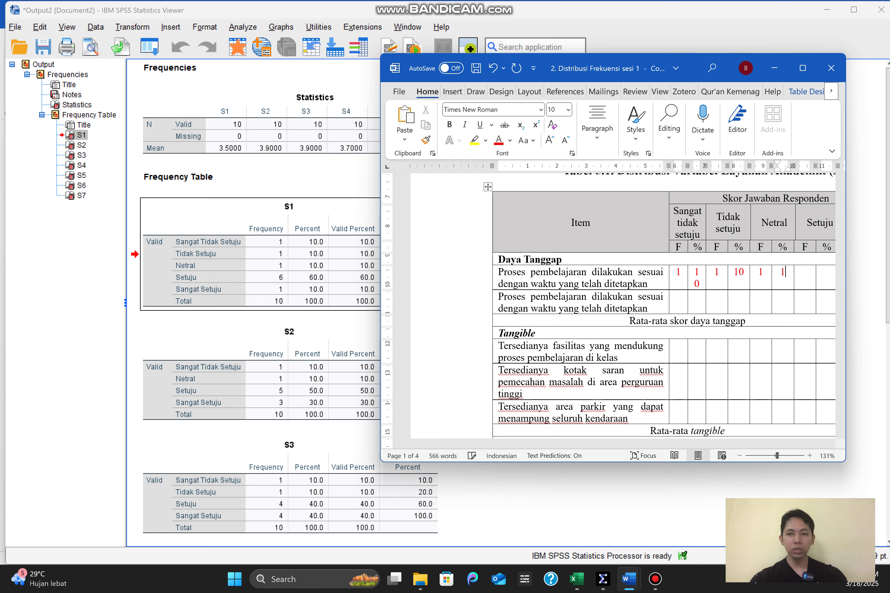
{"action": "key", "text": "Tab"}
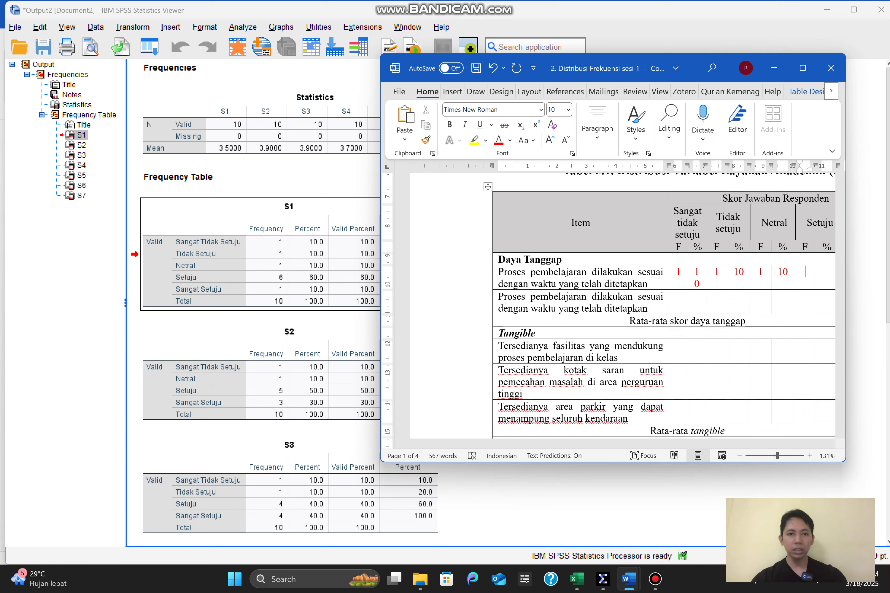
{"action": "key", "text": "Tab"}
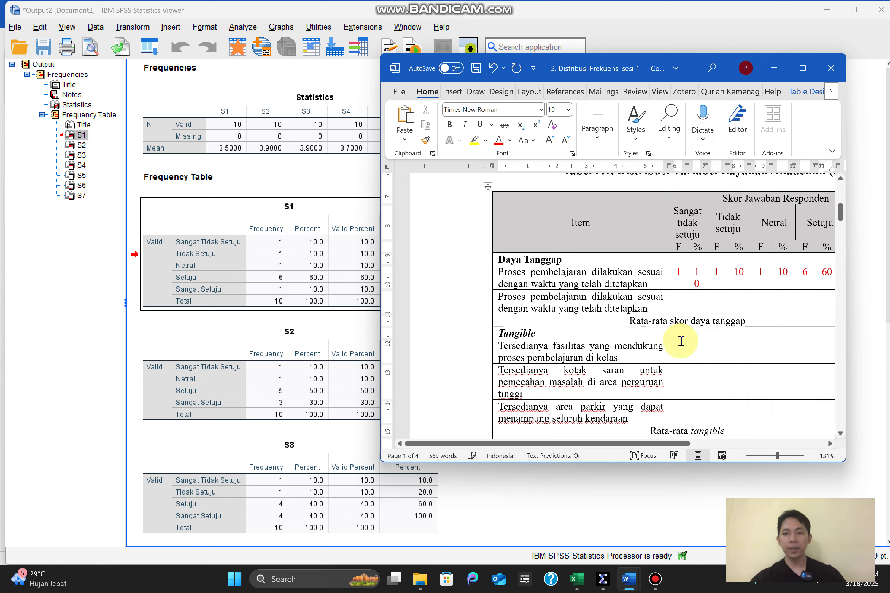
Complete the first Daya Tanggap row with 1 and 10 under Sangat setuju and a mean of 3.50.
{"action": "left_click_drag", "start_coordinate": [651, 445], "coordinate": [715, 451]}
{"action": "left_click", "coordinate": [760, 275]}
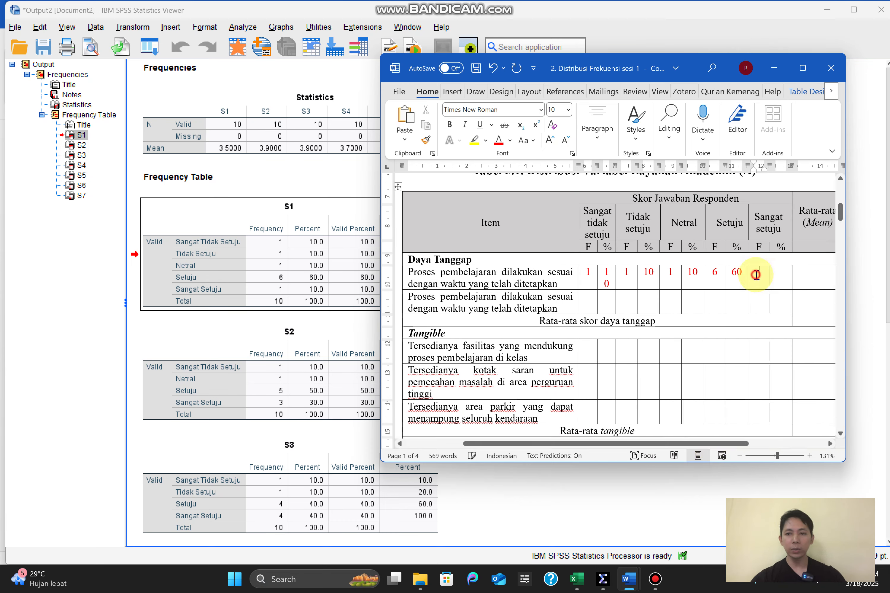
{"action": "type", "text": "1"}
{"action": "key", "text": "Tab"}
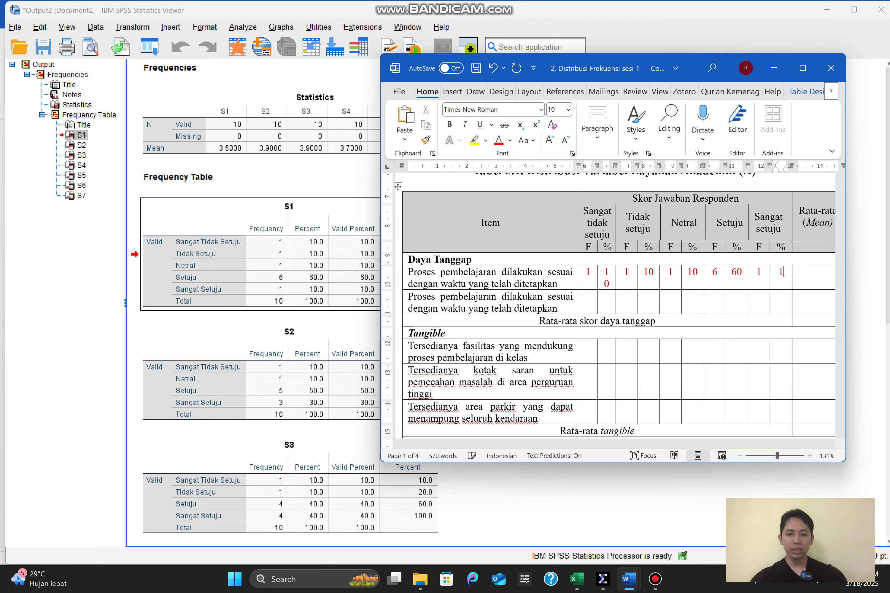
{"action": "type", "text": "10"}
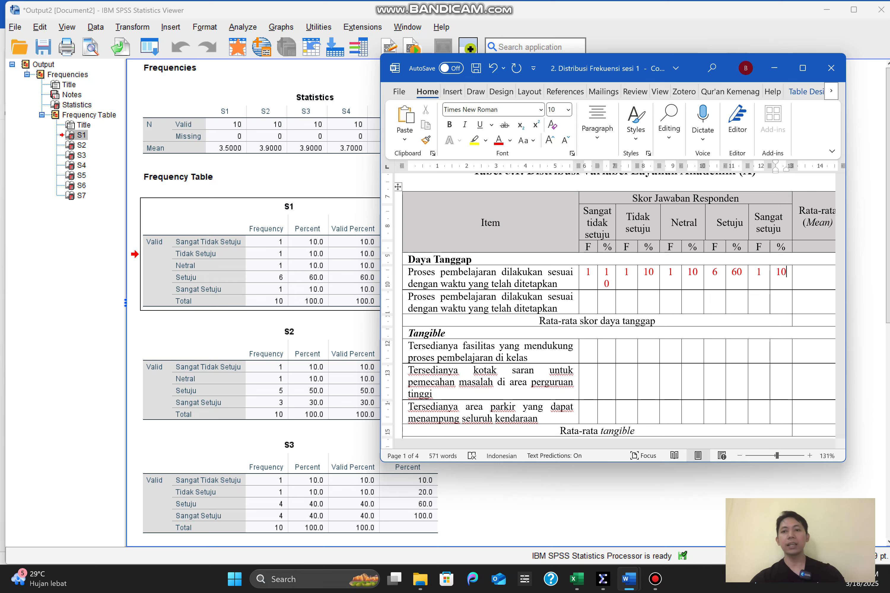
{"action": "left_click", "coordinate": [806, 274]}
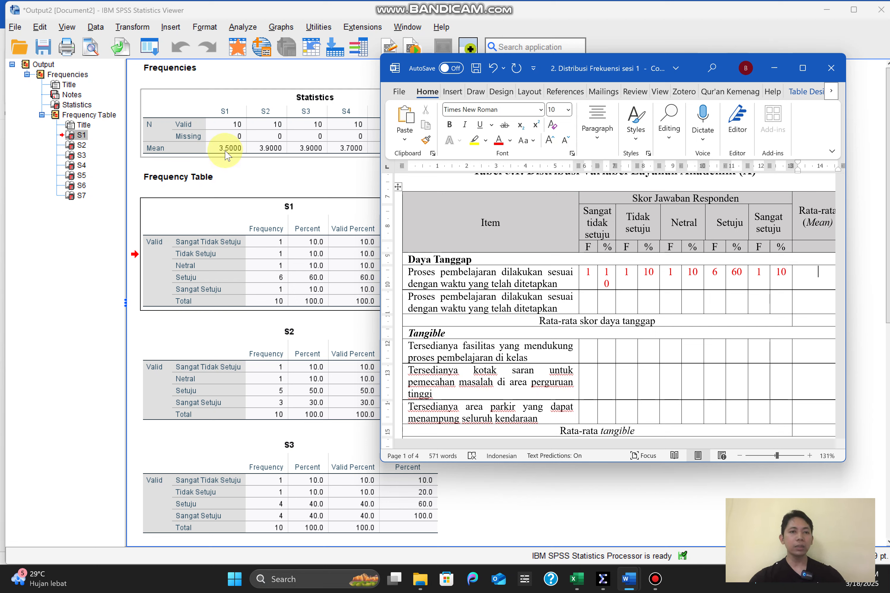
{"action": "type", "text": "3."}
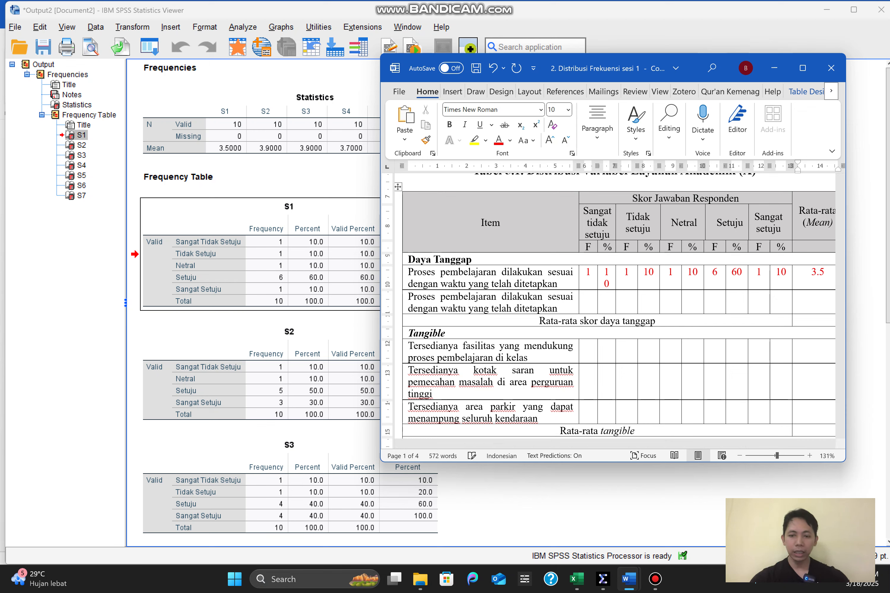
{"action": "type", "text": "50"}
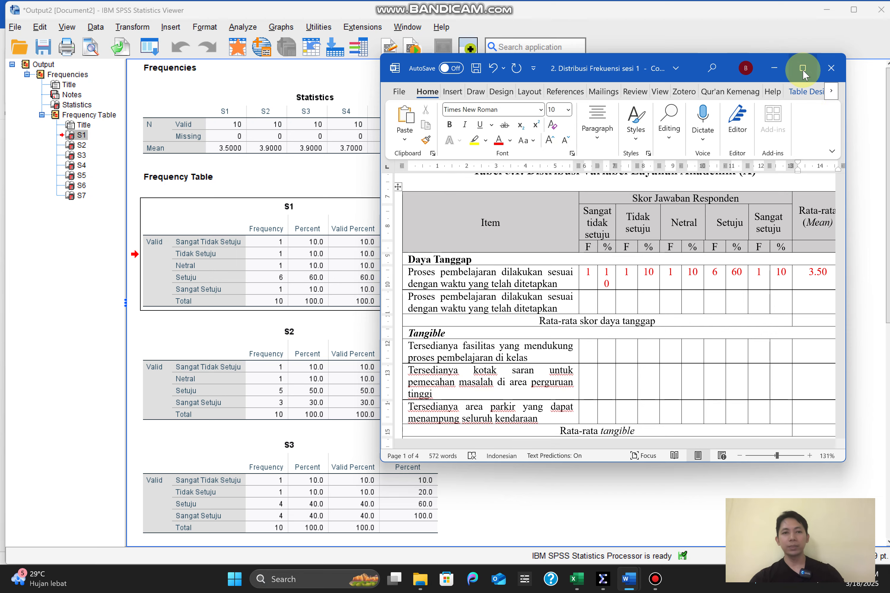
Maximize the Word window and widen the % column under Sangat tidak setuju so that 10 fits on one line.
{"action": "left_click", "coordinate": [802, 70]}
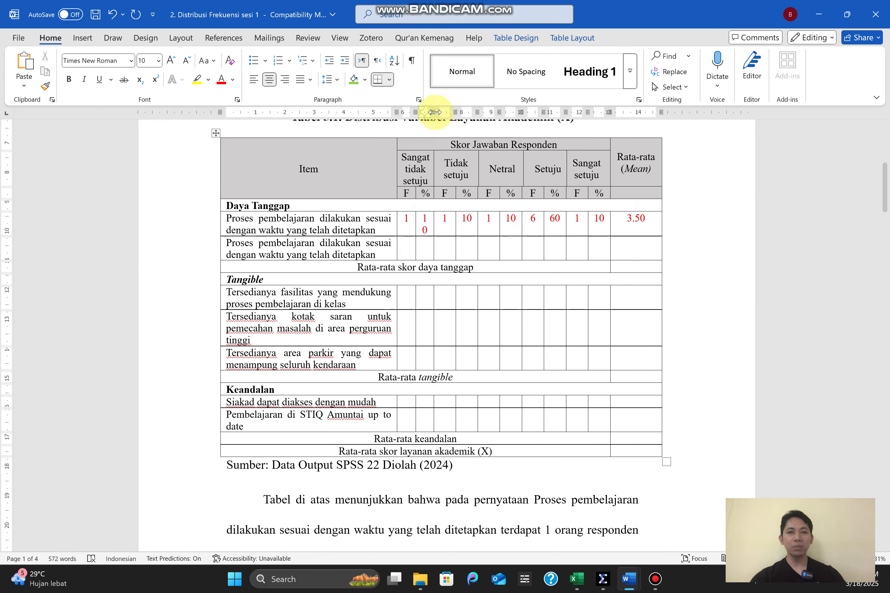
{"action": "left_click_drag", "start_coordinate": [413, 228], "coordinate": [631, 228]}
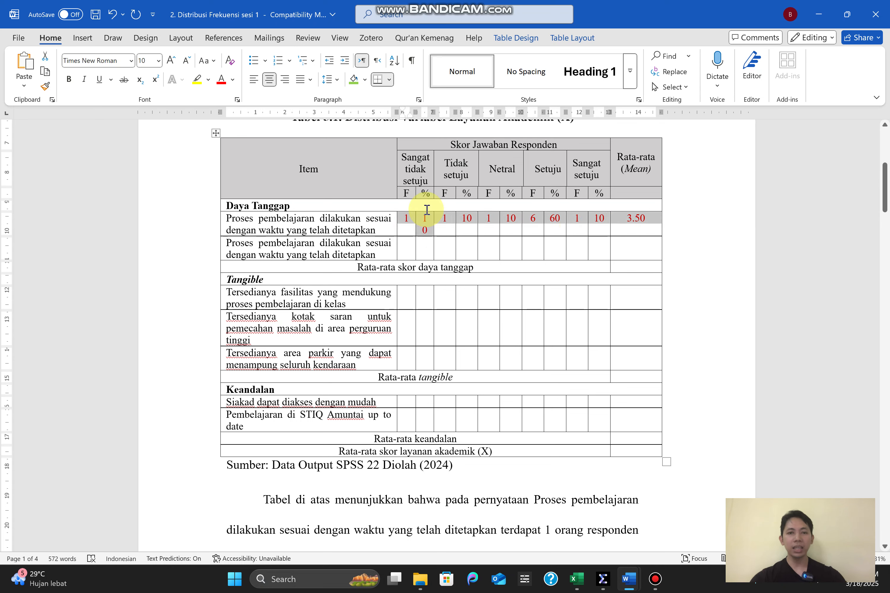
{"action": "left_click", "coordinate": [425, 225]}
{"action": "left_click_drag", "start_coordinate": [433, 112], "coordinate": [438, 114]}
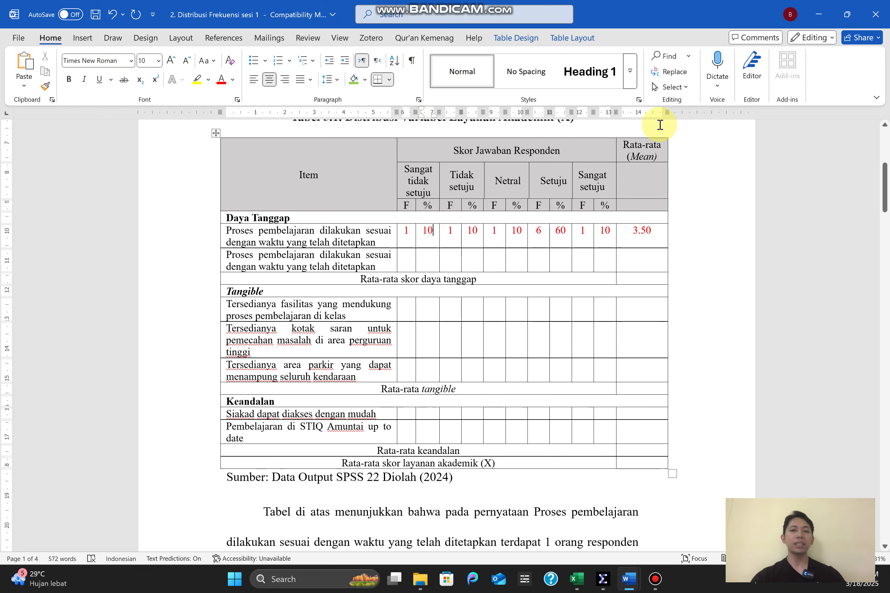
{"action": "left_click", "coordinate": [398, 232]}
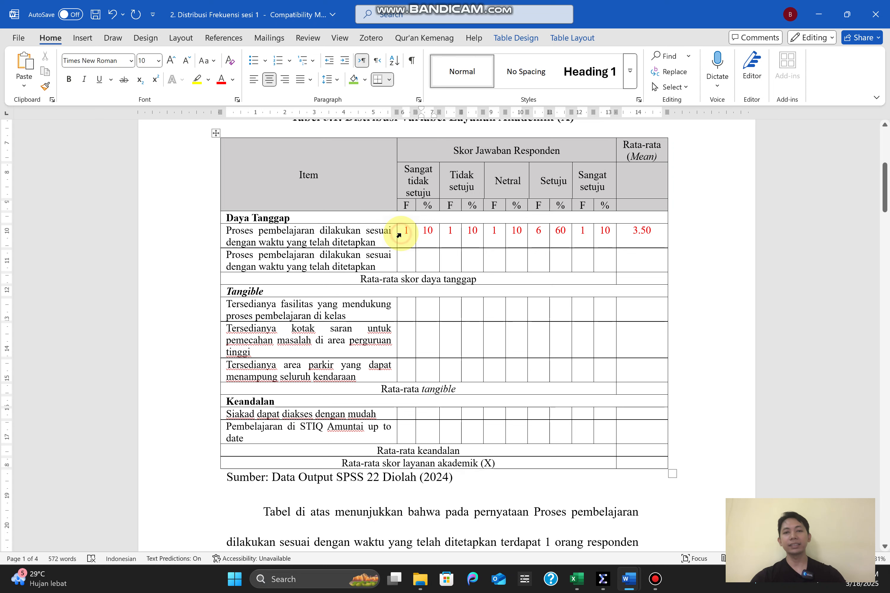
{"action": "left_click", "coordinate": [677, 264]}
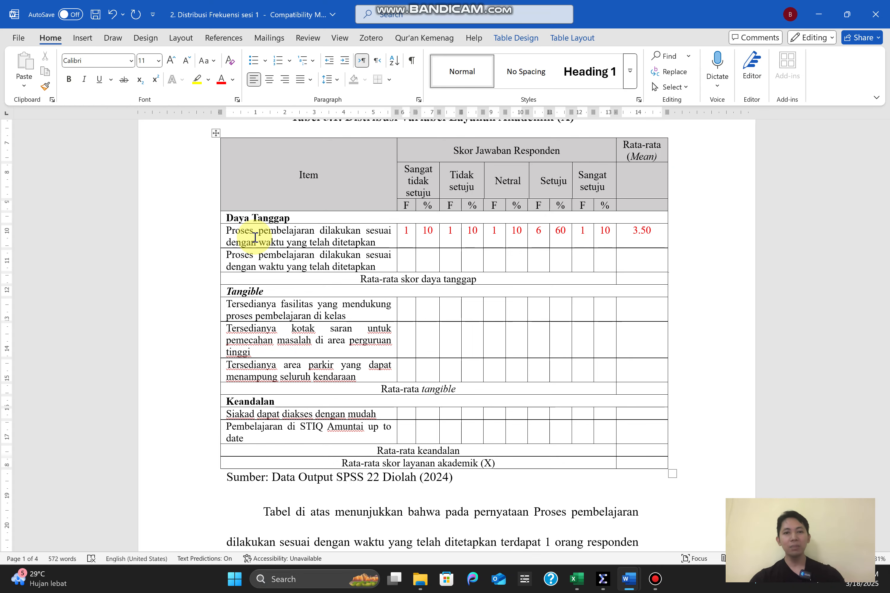
Beside the SPSS output, fill the second Daya Tanggap row with 1/10, blank Tidak setuju, 1/10, 5/50, 3/30 and mean 3.90.
{"action": "left_click", "coordinate": [847, 15]}
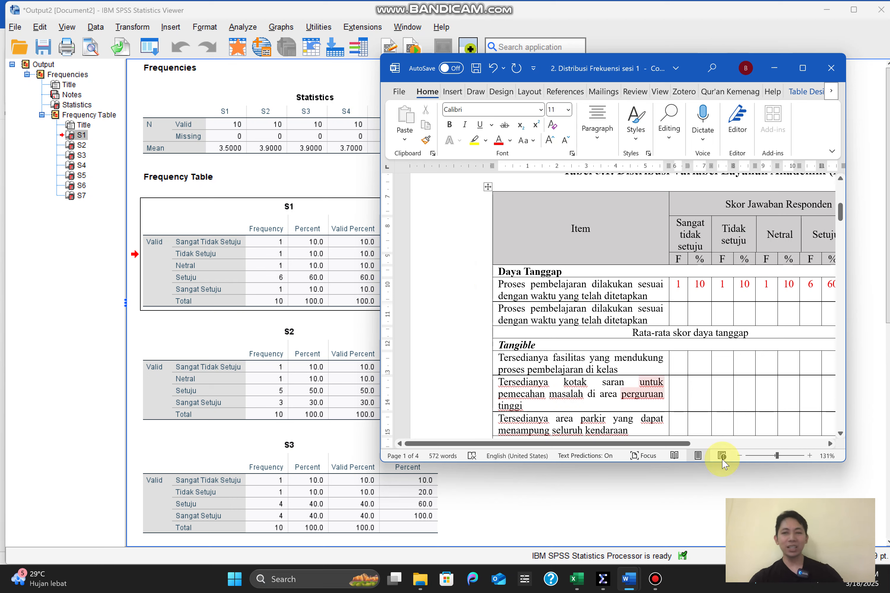
{"action": "left_click", "coordinate": [679, 315]}
{"action": "type", "text": "1"}
{"action": "key", "text": "Tab"}
{"action": "type", "text": "10"}
{"action": "key", "text": "Tab"}
{"action": "key", "text": "Tab"}
{"action": "key", "text": "Tab"}
{"action": "type", "text": "1"}
{"action": "key", "text": "Tab"}
{"action": "type", "text": "10"}
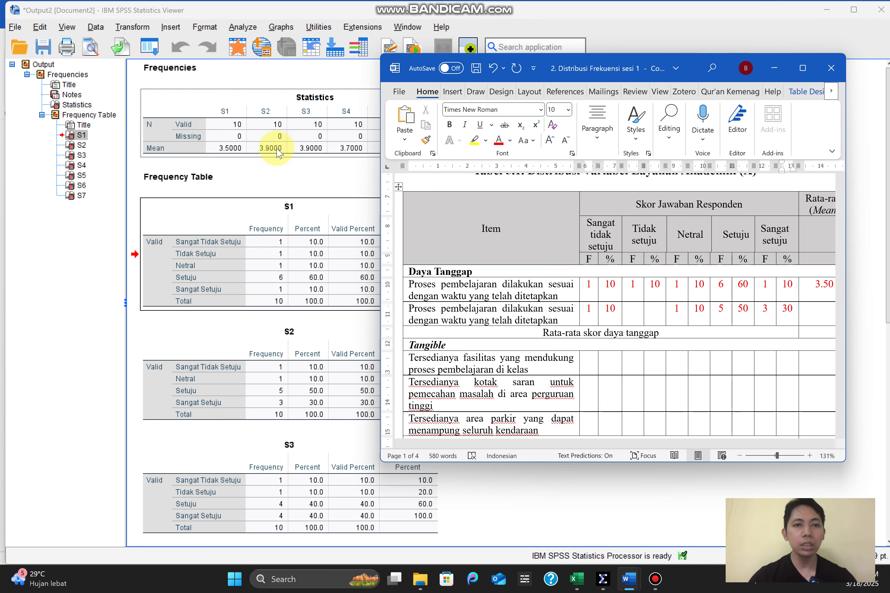
{"action": "left_click", "coordinate": [813, 314]}
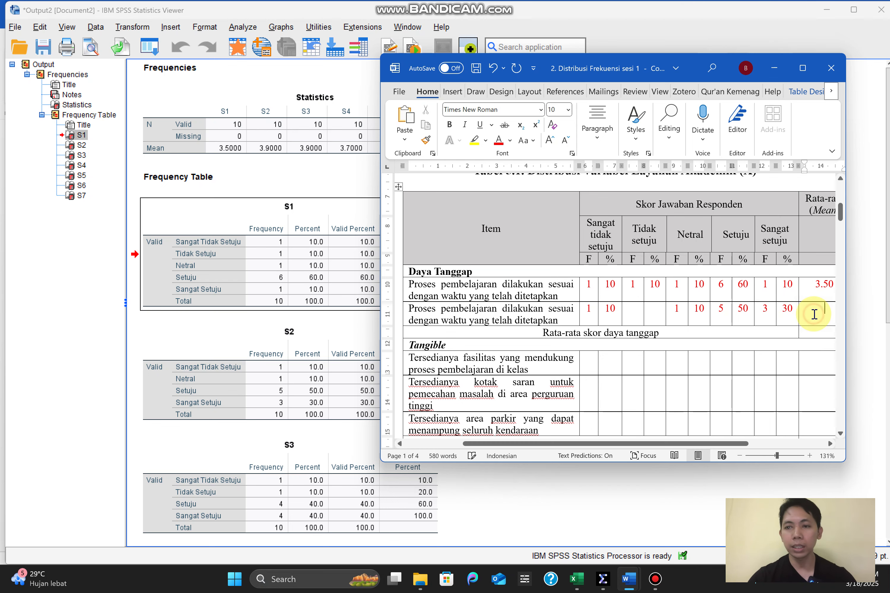
{"action": "type", "text": "3.90"}
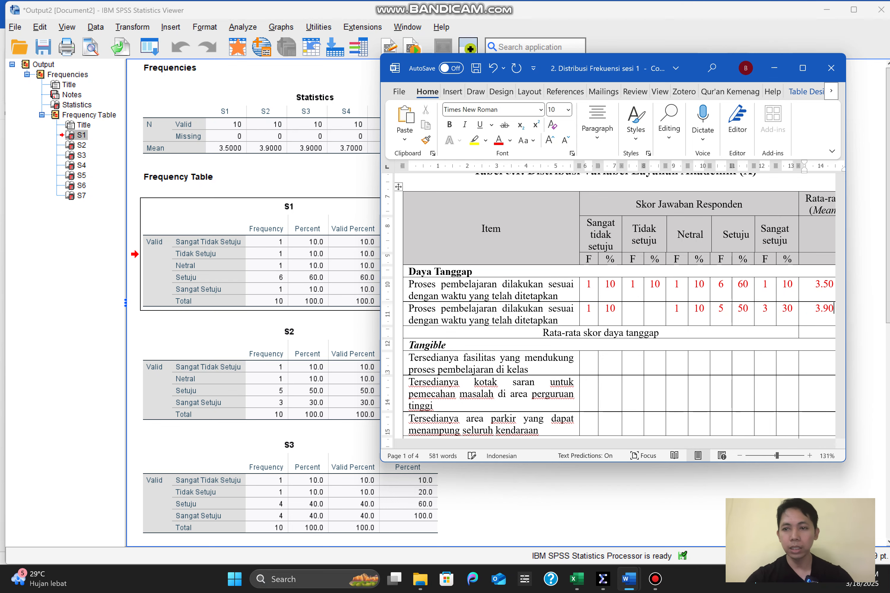
Enter 3.70 as the mean in the Rata-rata skor daya tanggap row.
{"action": "scroll", "coordinate": [795, 332], "scroll_direction": "right", "scroll_amount": 5}
{"action": "left_click", "coordinate": [700, 335]}
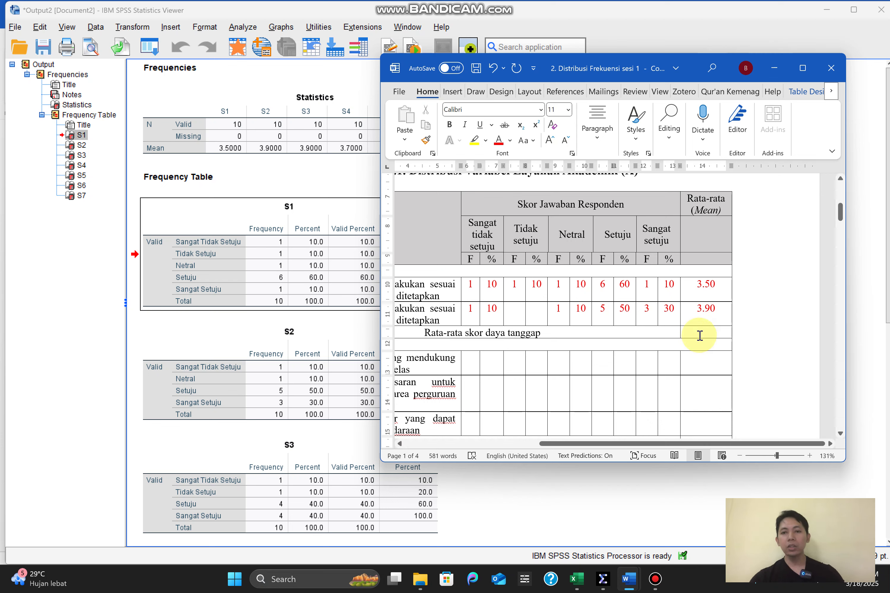
{"action": "left_click", "coordinate": [700, 335]}
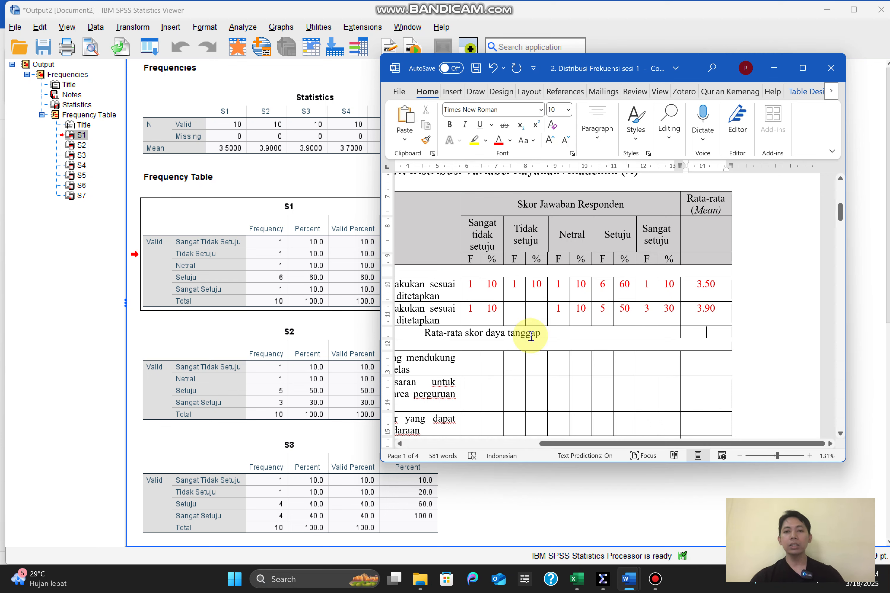
{"action": "left_click_drag", "start_coordinate": [705, 283], "coordinate": [723, 310]}
{"action": "left_click", "coordinate": [723, 311]}
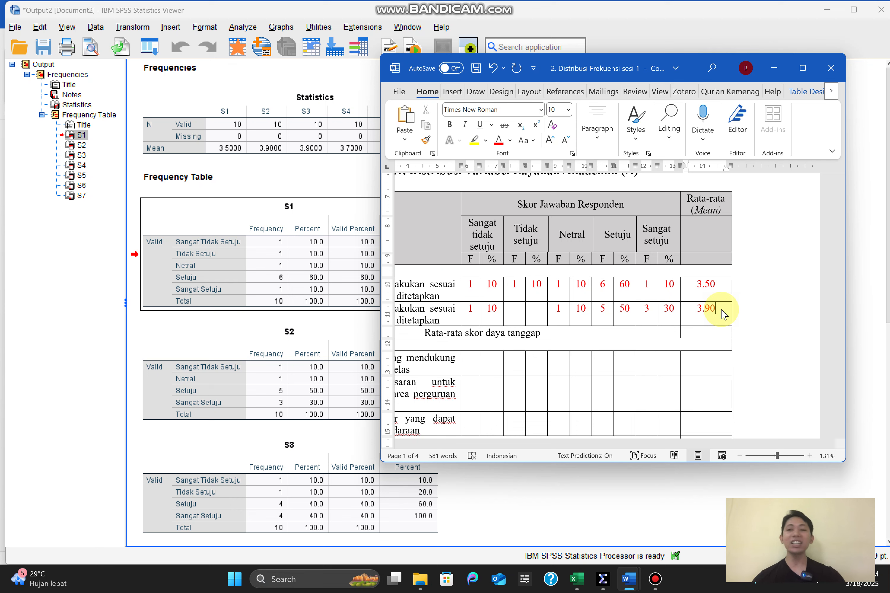
{"action": "key", "text": "Down"}
{"action": "type", "text": "3.70"}
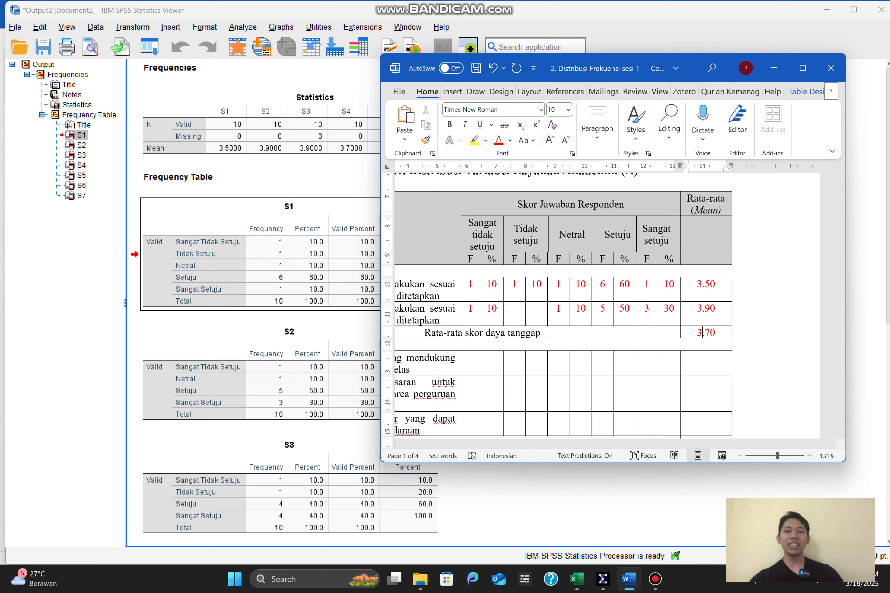
Maximize the document and examine the paragraphs interpreting the two Daya Tanggap items, comparing them with the table, through to Tabel 5.2.
{"action": "left_click", "coordinate": [804, 68]}
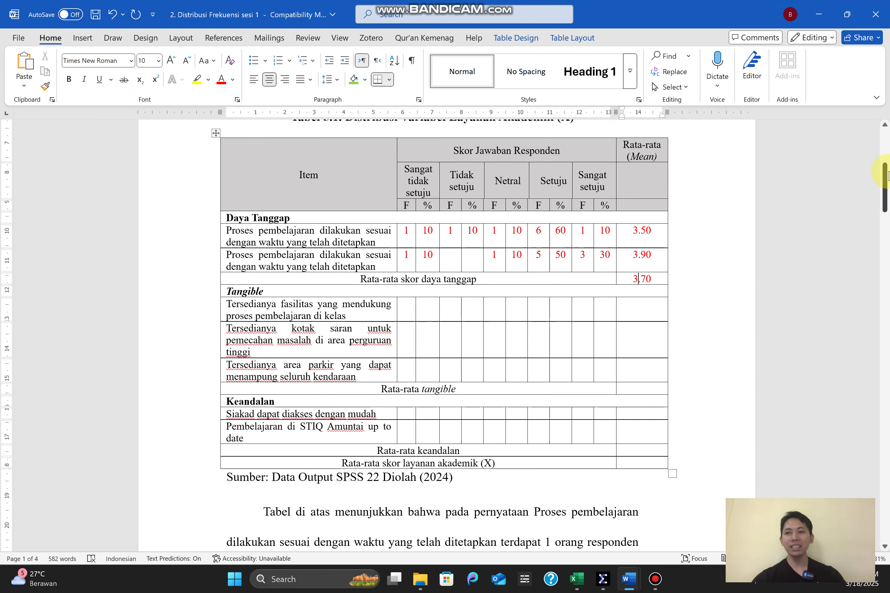
{"action": "left_click_drag", "start_coordinate": [888, 175], "coordinate": [888, 198]}
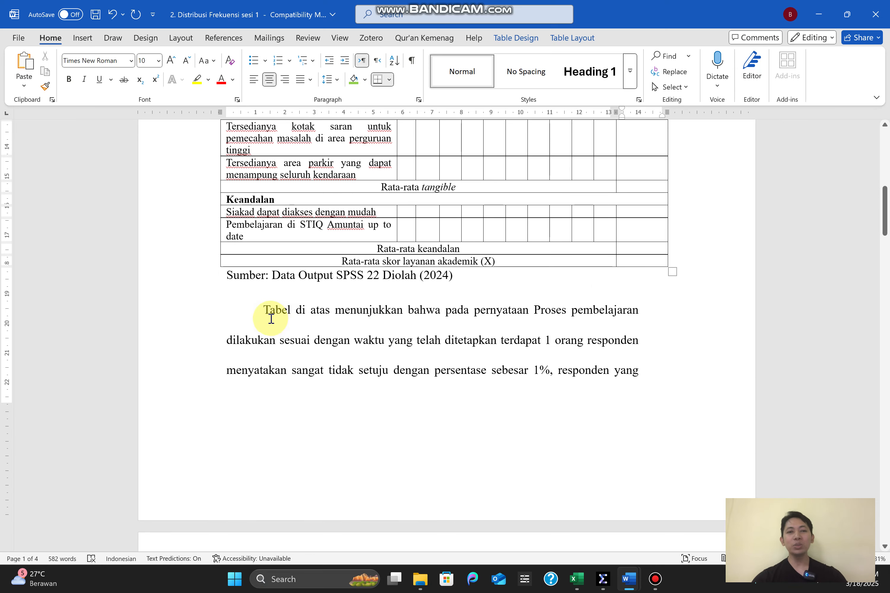
{"action": "left_click_drag", "start_coordinate": [259, 311], "coordinate": [629, 372]}
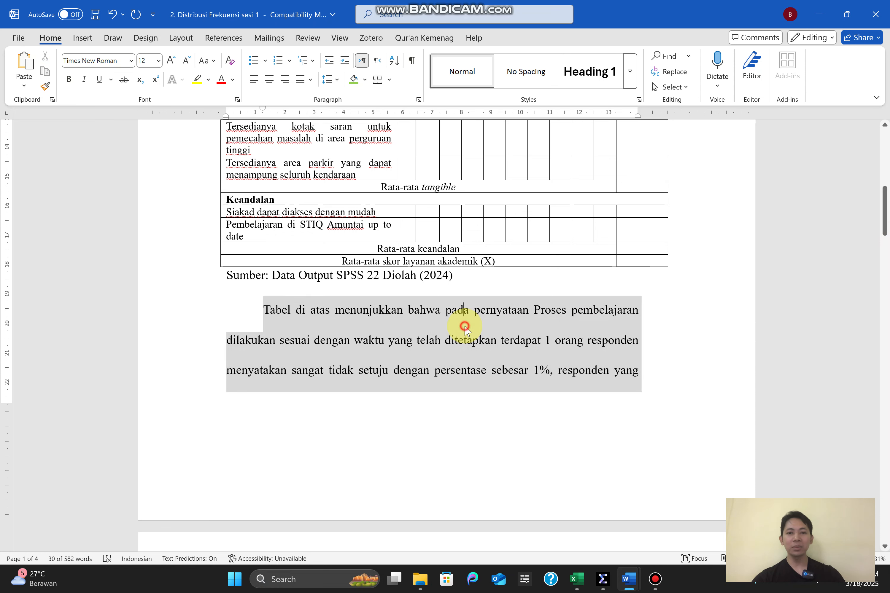
{"action": "left_click", "coordinate": [479, 321]}
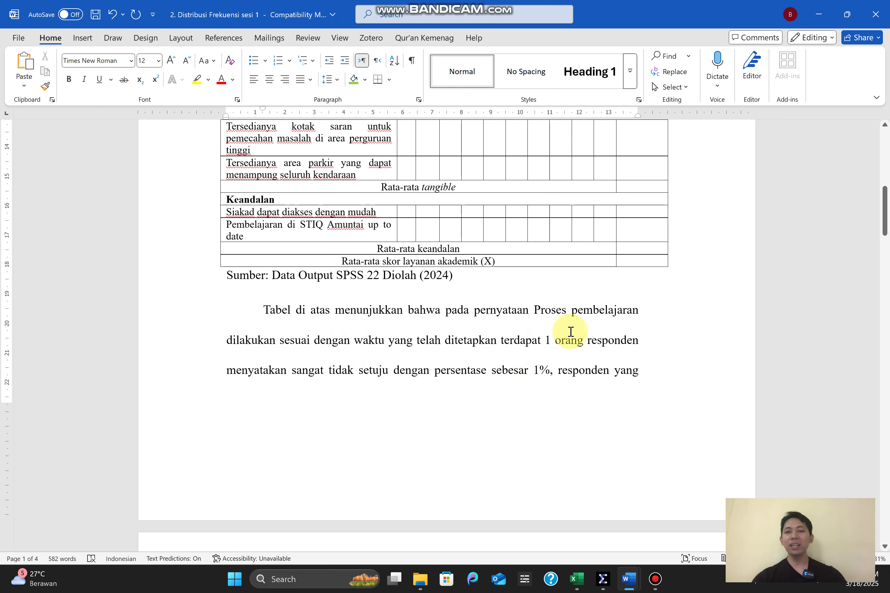
{"action": "left_click_drag", "start_coordinate": [881, 215], "coordinate": [881, 195]}
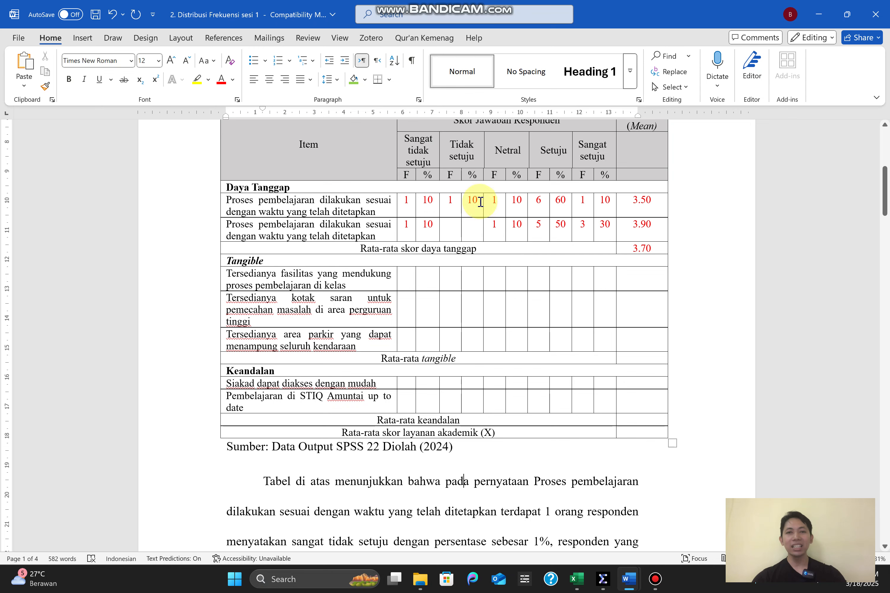
{"action": "left_click_drag", "start_coordinate": [888, 193], "coordinate": [888, 230]}
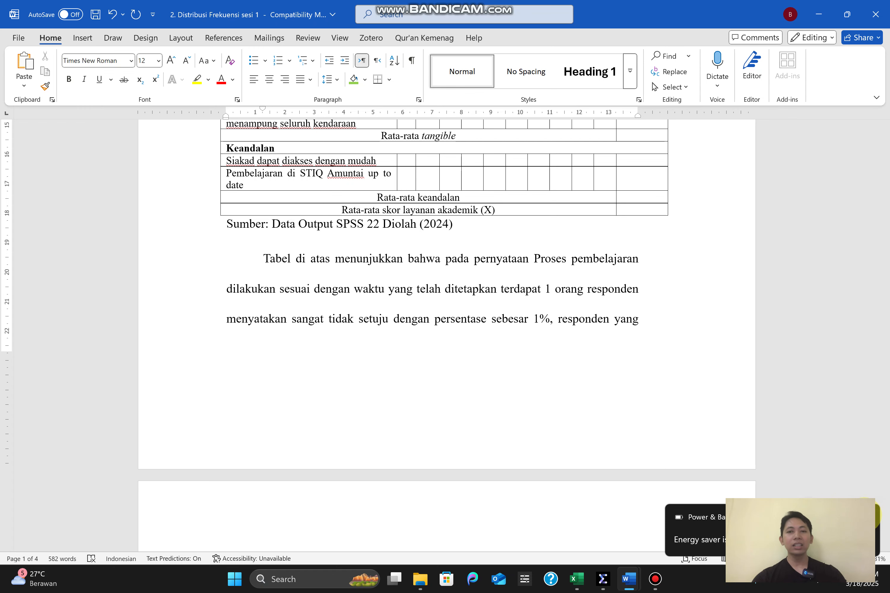
{"action": "left_click_drag", "start_coordinate": [888, 216], "coordinate": [888, 234]}
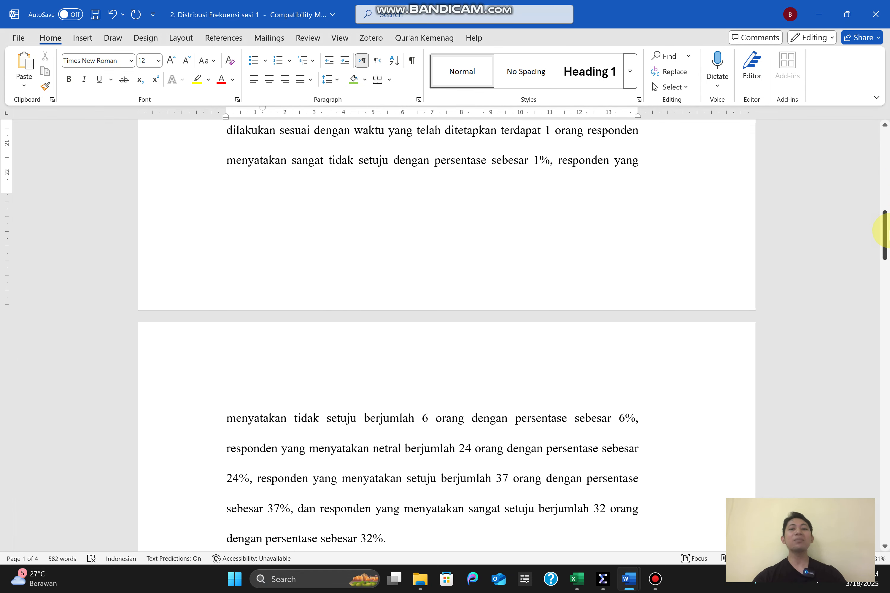
{"action": "left_click_drag", "start_coordinate": [233, 419], "coordinate": [377, 536]}
{"action": "left_click_drag", "start_coordinate": [887, 247], "coordinate": [887, 220]}
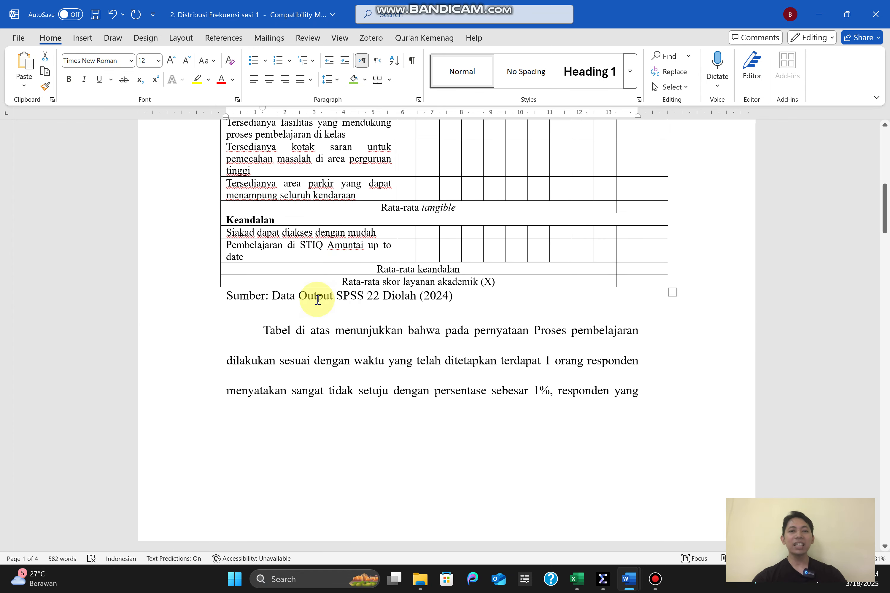
{"action": "left_click_drag", "start_coordinate": [887, 203], "coordinate": [887, 267]}
{"action": "left_click_drag", "start_coordinate": [274, 242], "coordinate": [532, 423]}
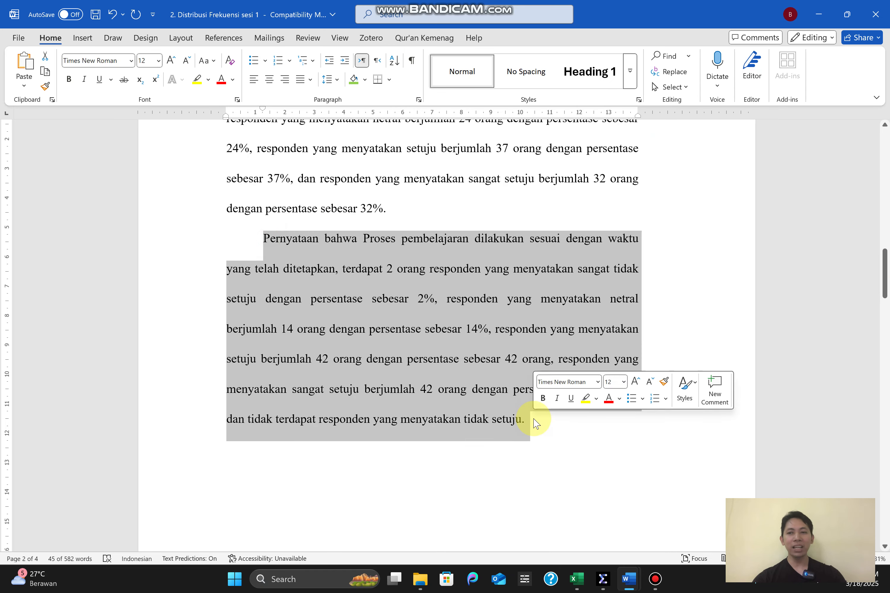
{"action": "left_click", "coordinate": [880, 276]}
{"action": "mouse_move", "coordinate": [886, 273]}
{"action": "left_mouse_down"}
{"action": "mouse_move", "coordinate": [887, 339]}
{"action": "mouse_move", "coordinate": [886, 178]}
{"action": "mouse_move", "coordinate": [887, 362]}
{"action": "left_mouse_up"}
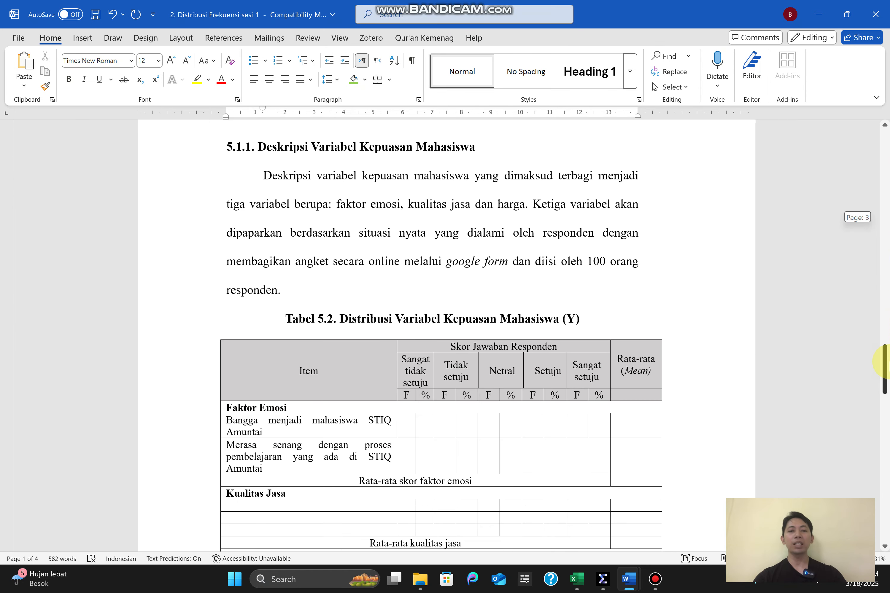